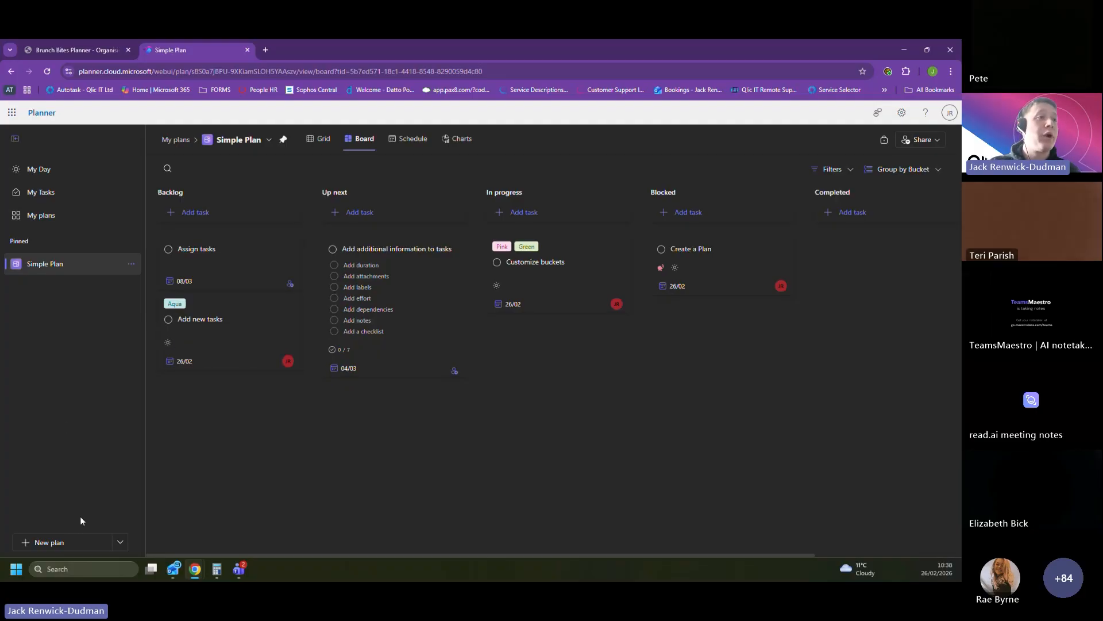
Step: Create a new plan from the Simple Plan template, keeping the default name Simple Plan
click(120, 542)
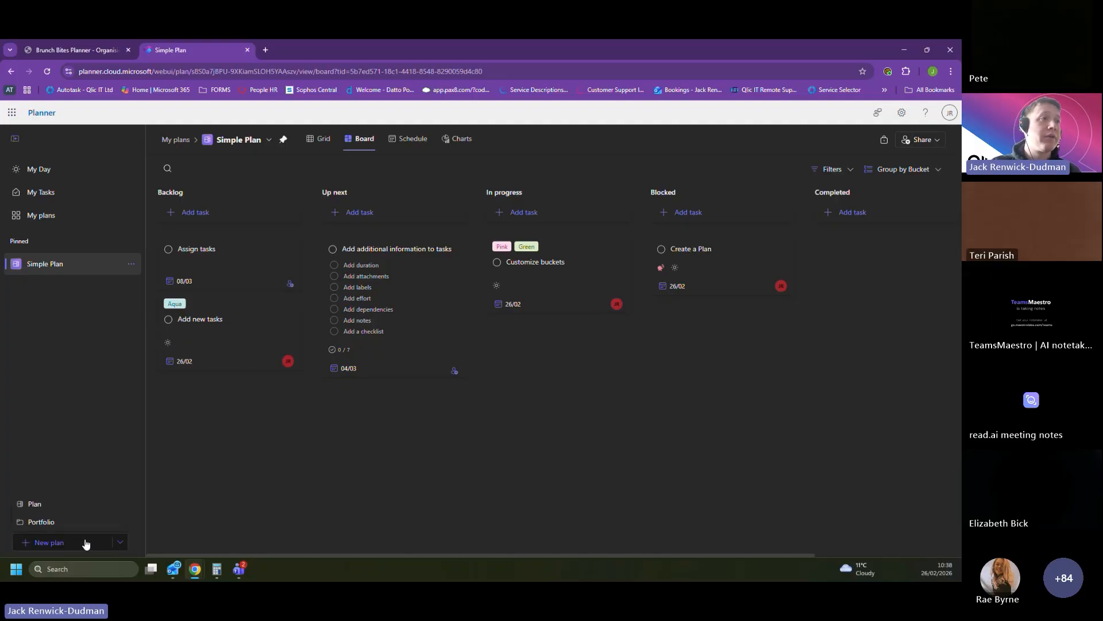
click(31, 504)
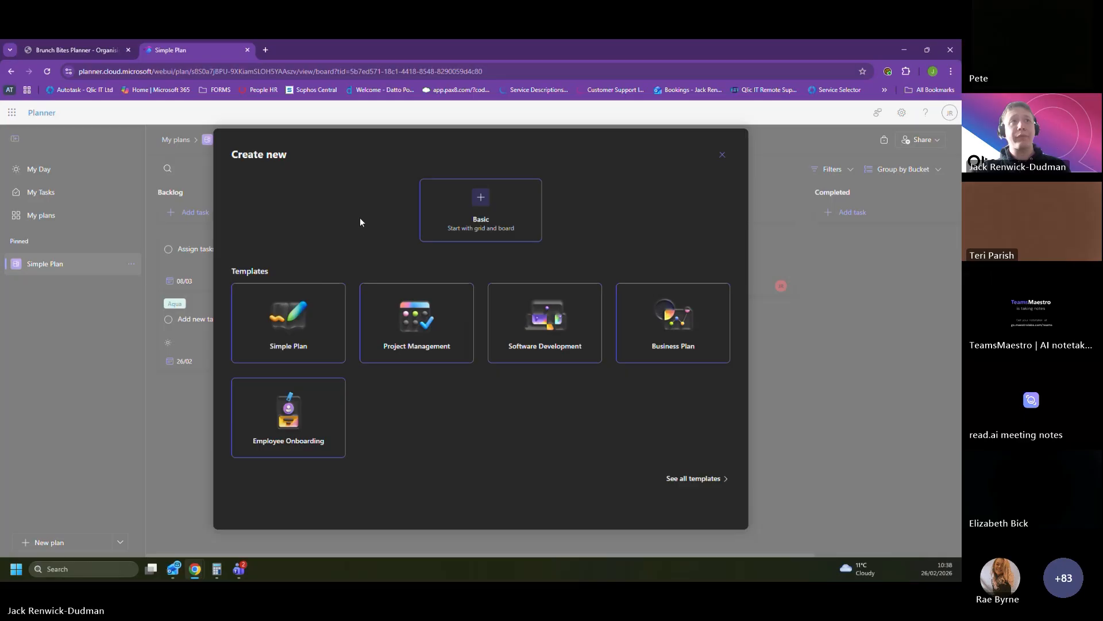
click(314, 334)
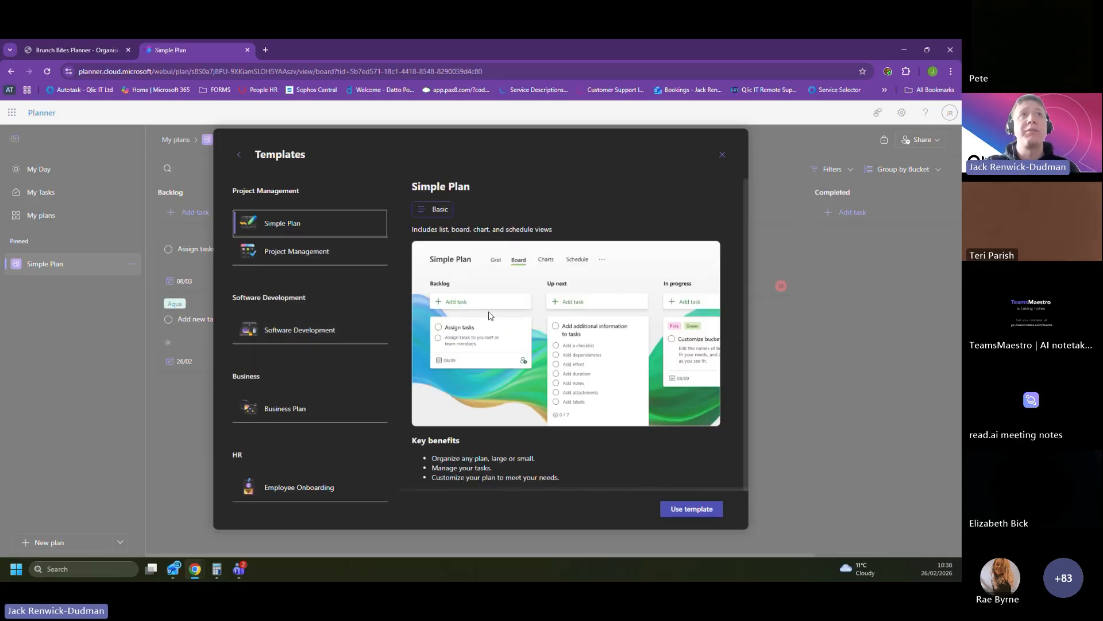
click(691, 508)
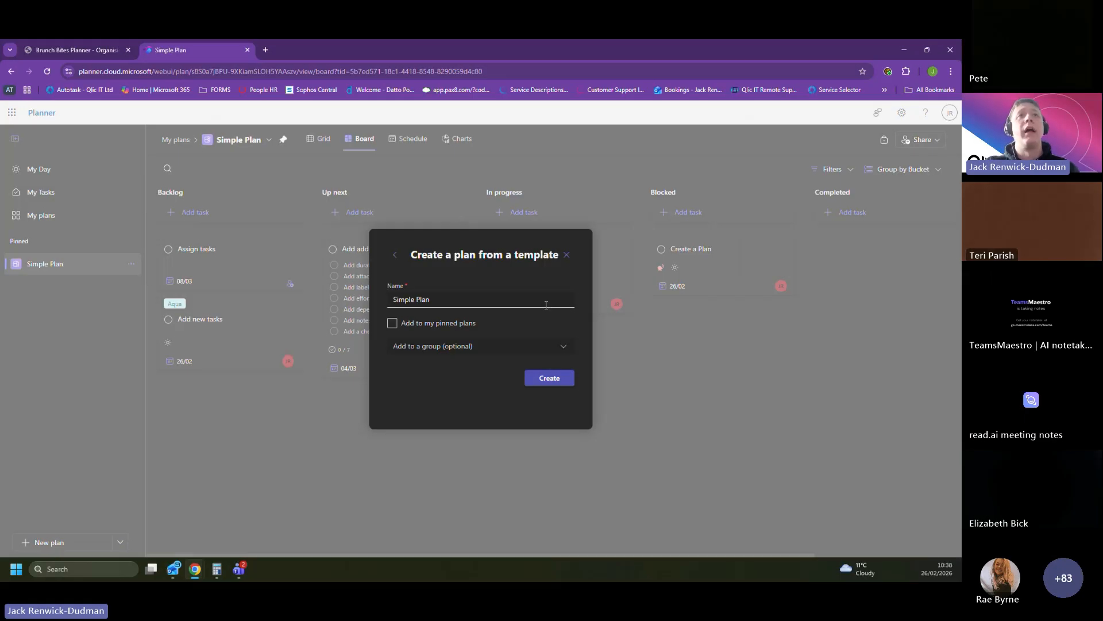
click(555, 381)
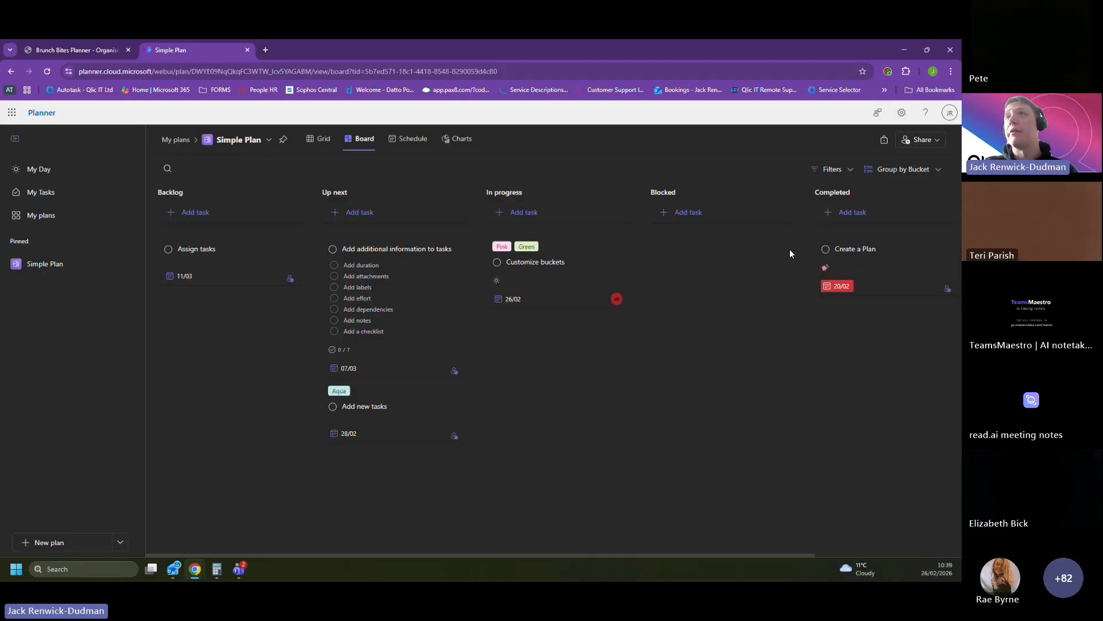
Step: Review the priority options of the Create a Plan task in the Completed bucket, and mark the task complete
click(871, 270)
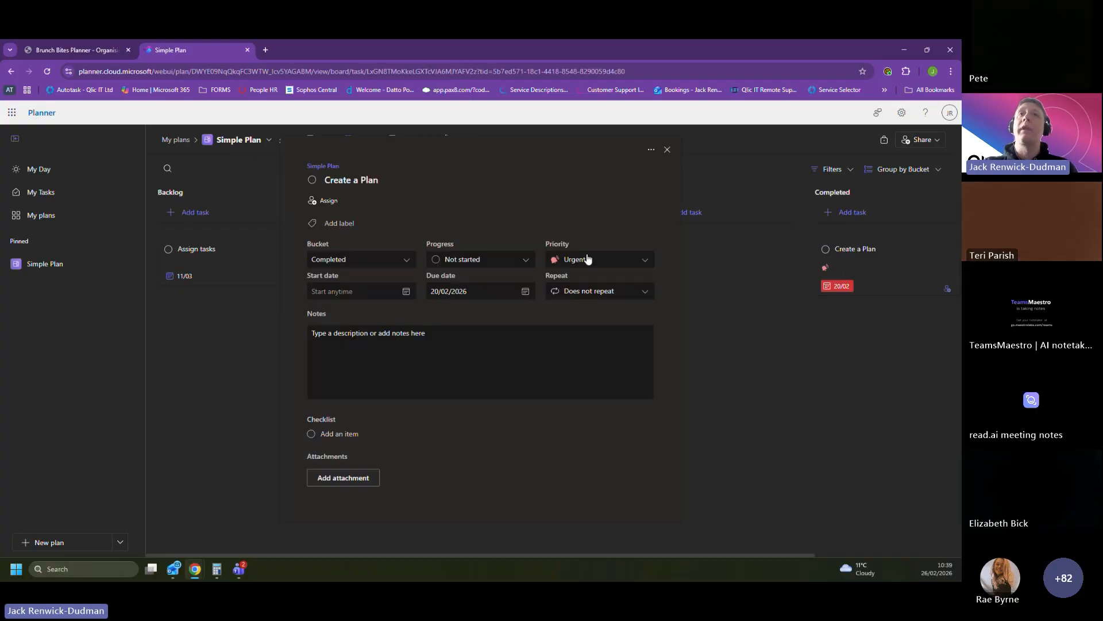
click(580, 266)
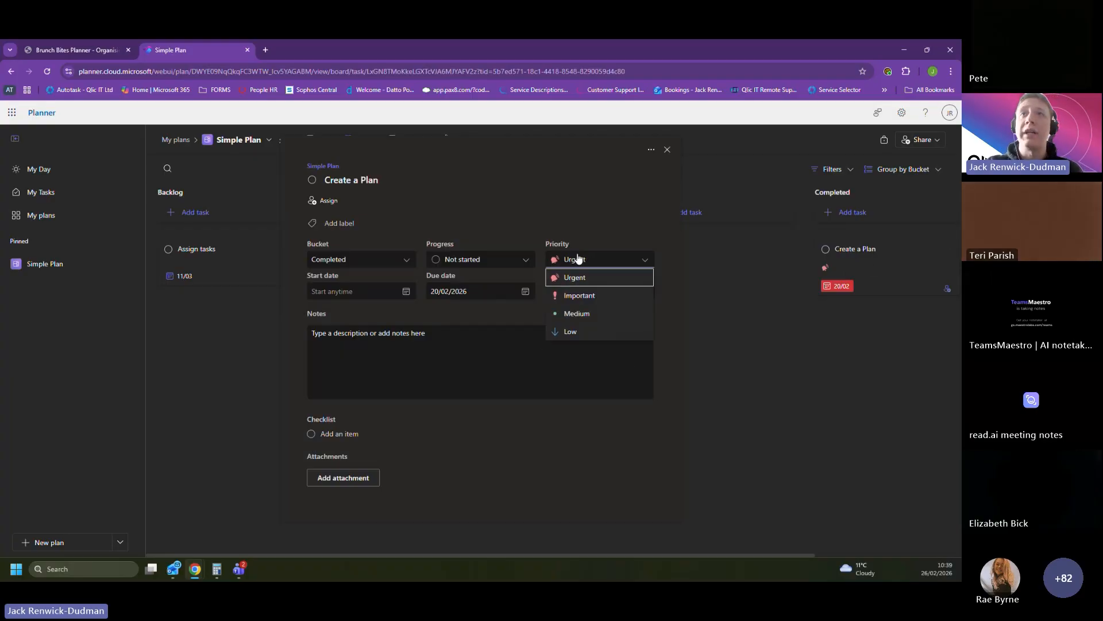
click(568, 363)
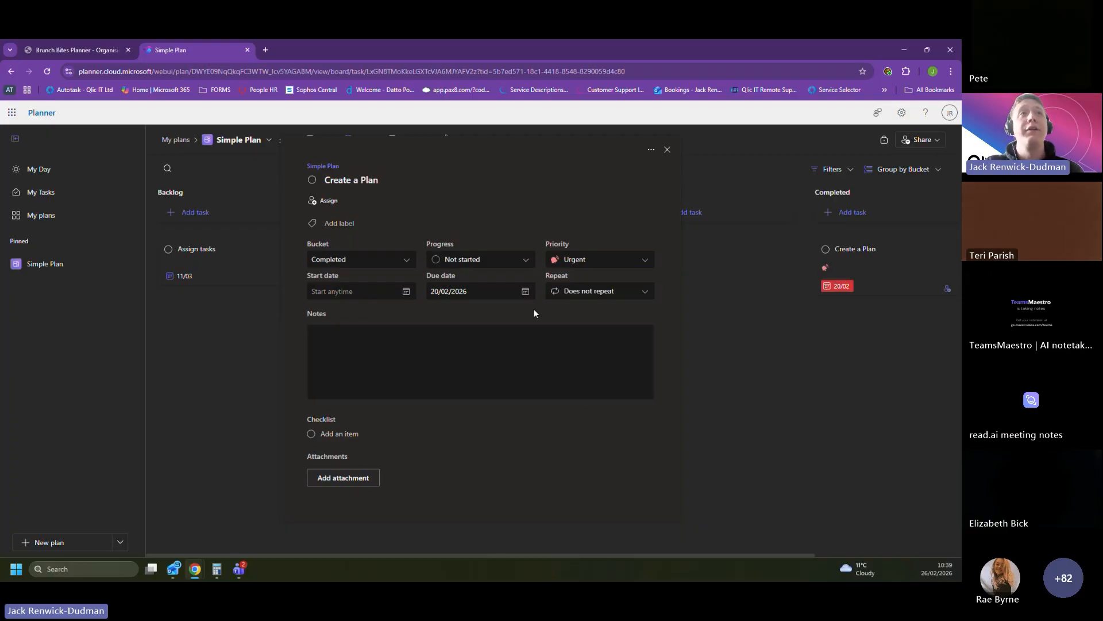
click(344, 434)
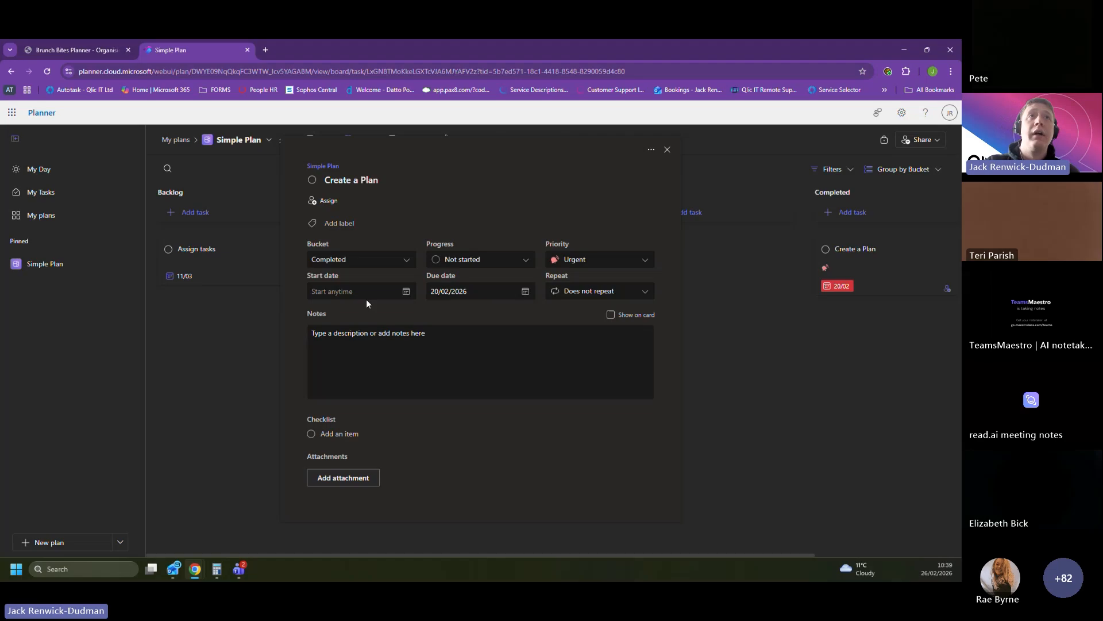
click(312, 180)
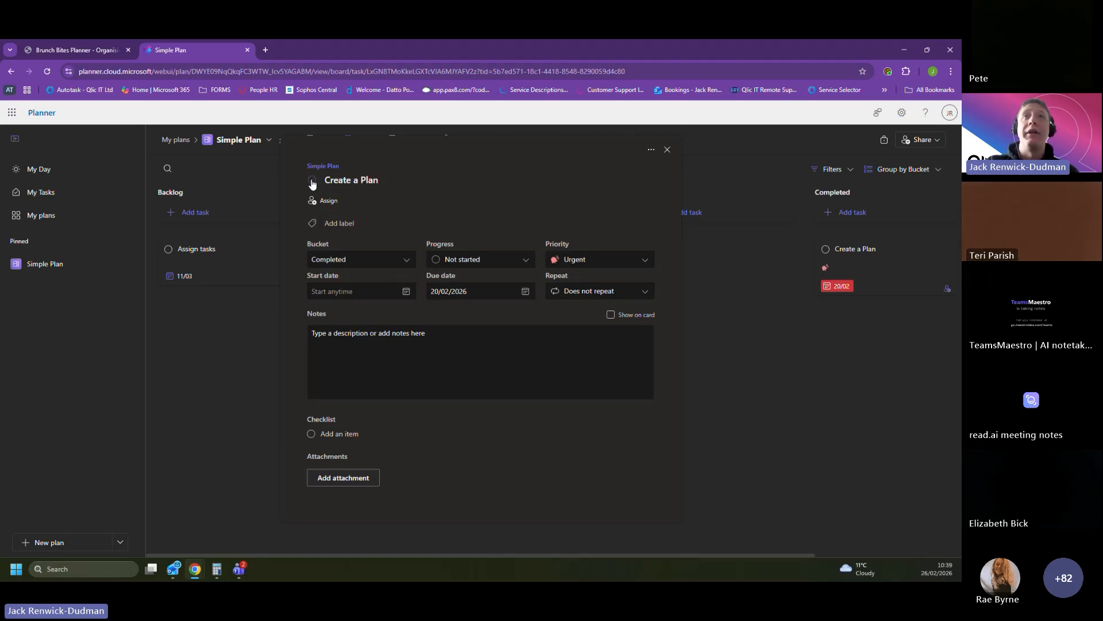
click(663, 151)
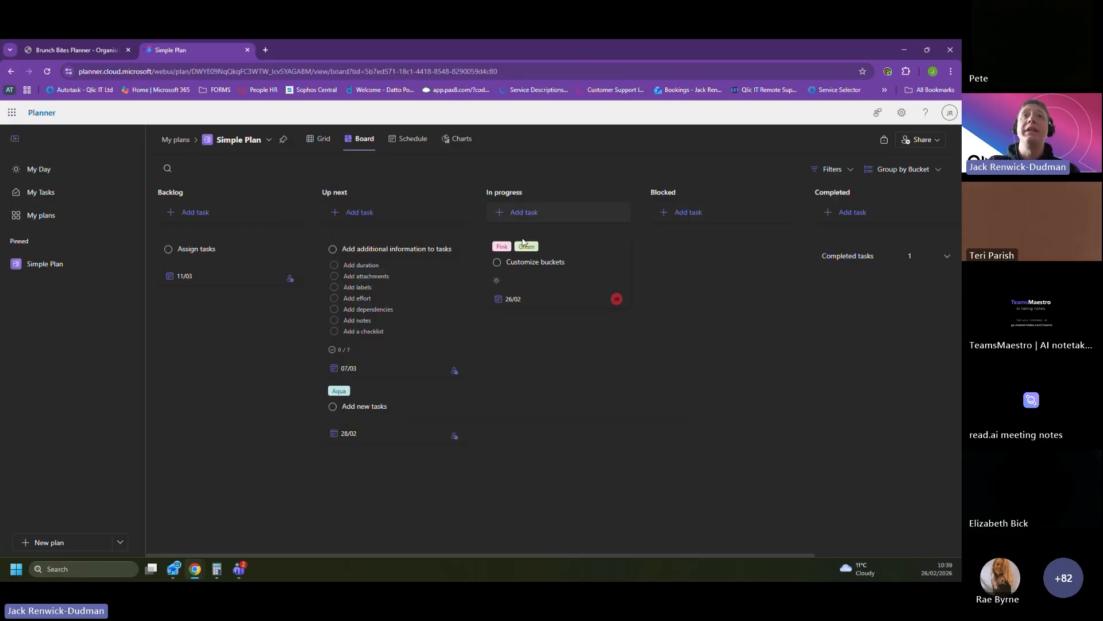
click(232, 192)
click(226, 329)
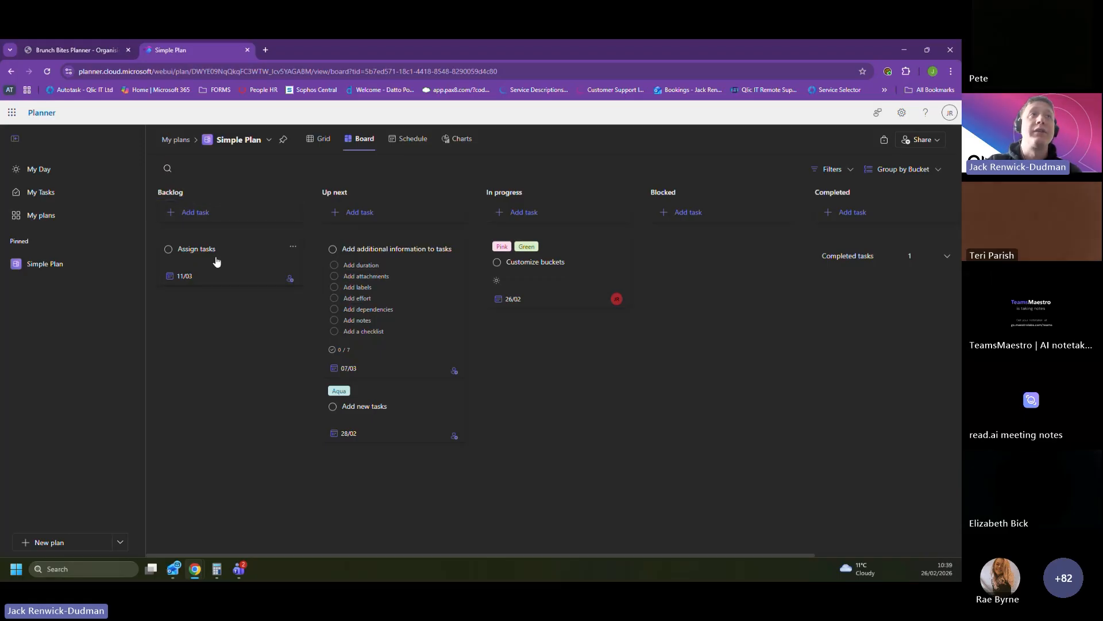
click(199, 191)
drag(200, 190, 142, 185)
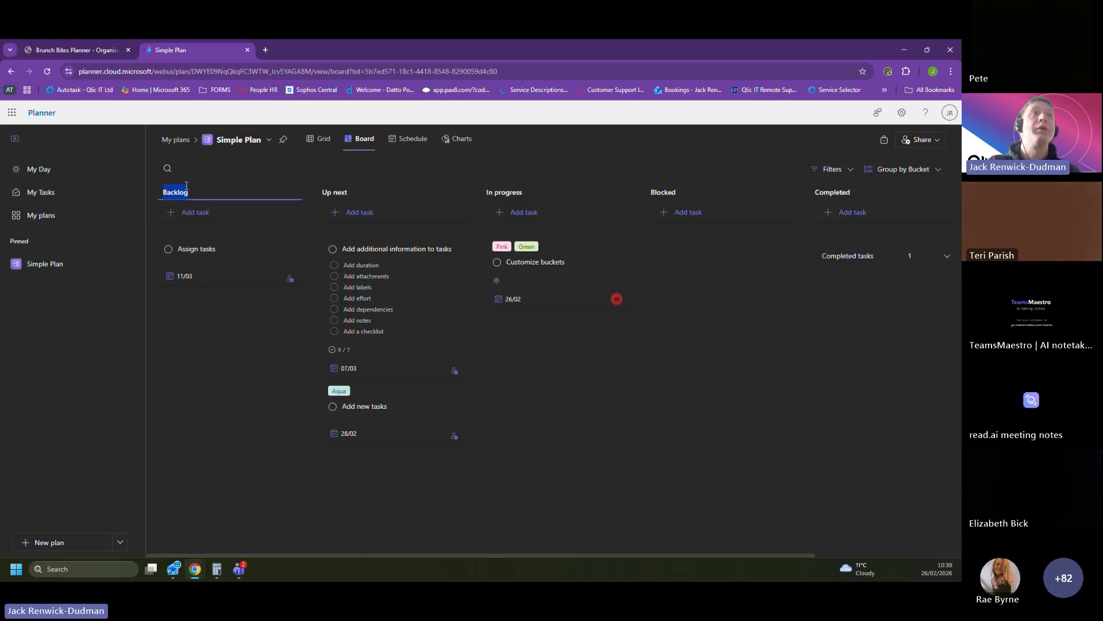
click(226, 311)
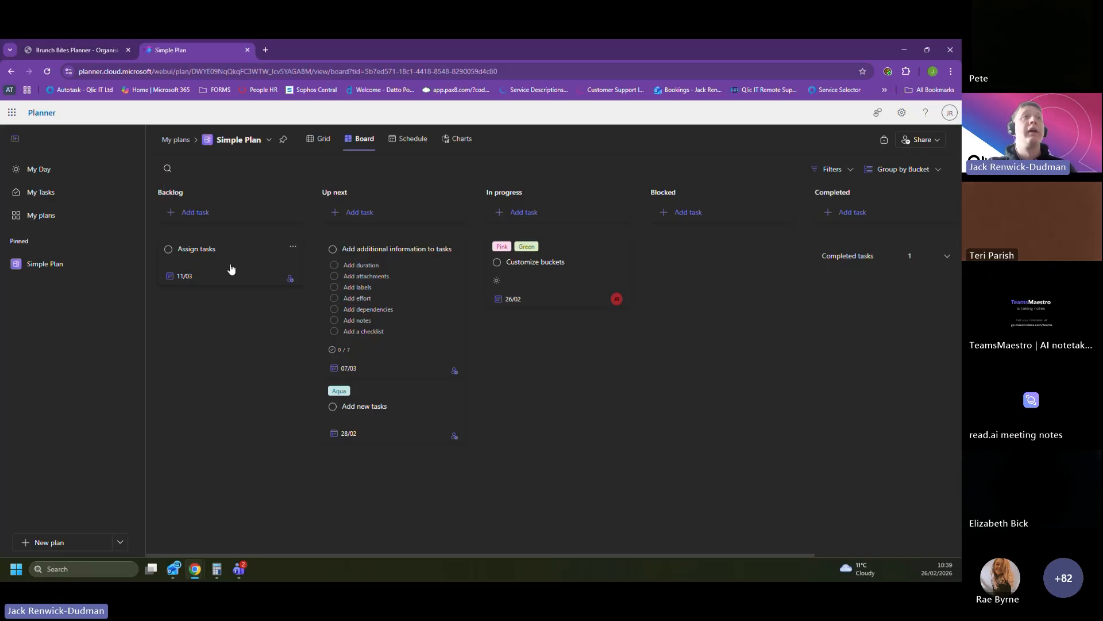
Step: Assign the Assign tasks card in the Backlog bucket to the suggested team member
click(231, 269)
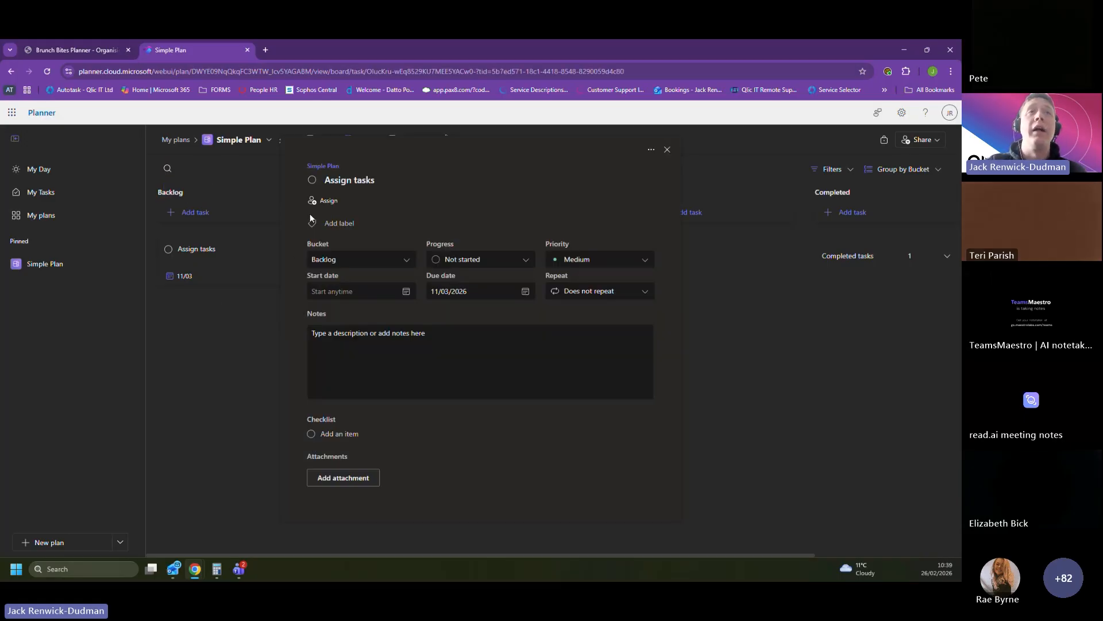
click(330, 201)
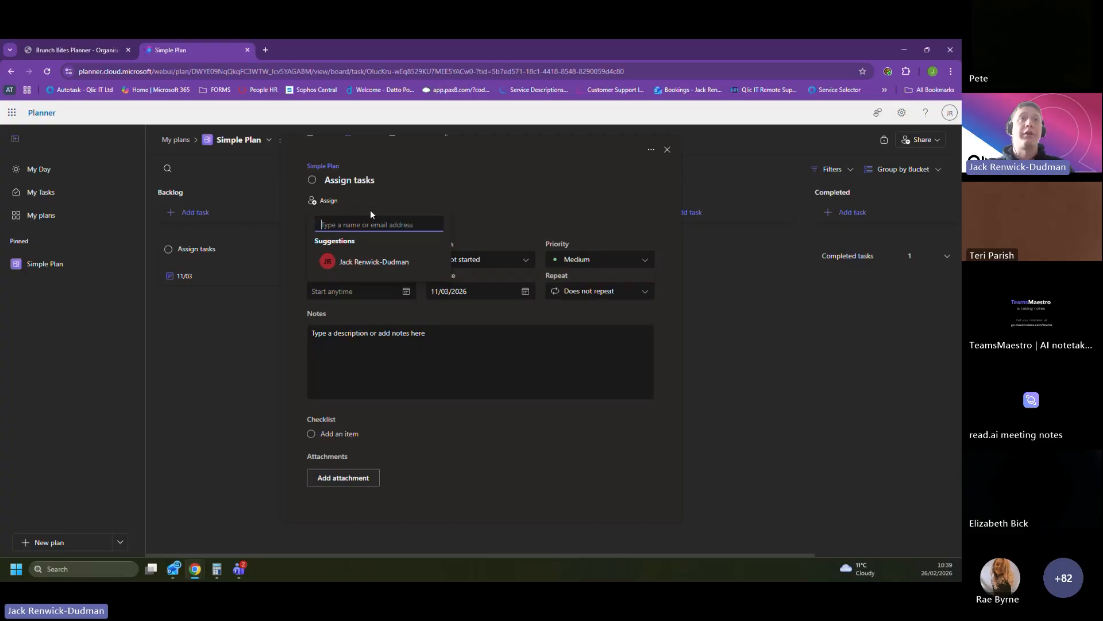
click(365, 262)
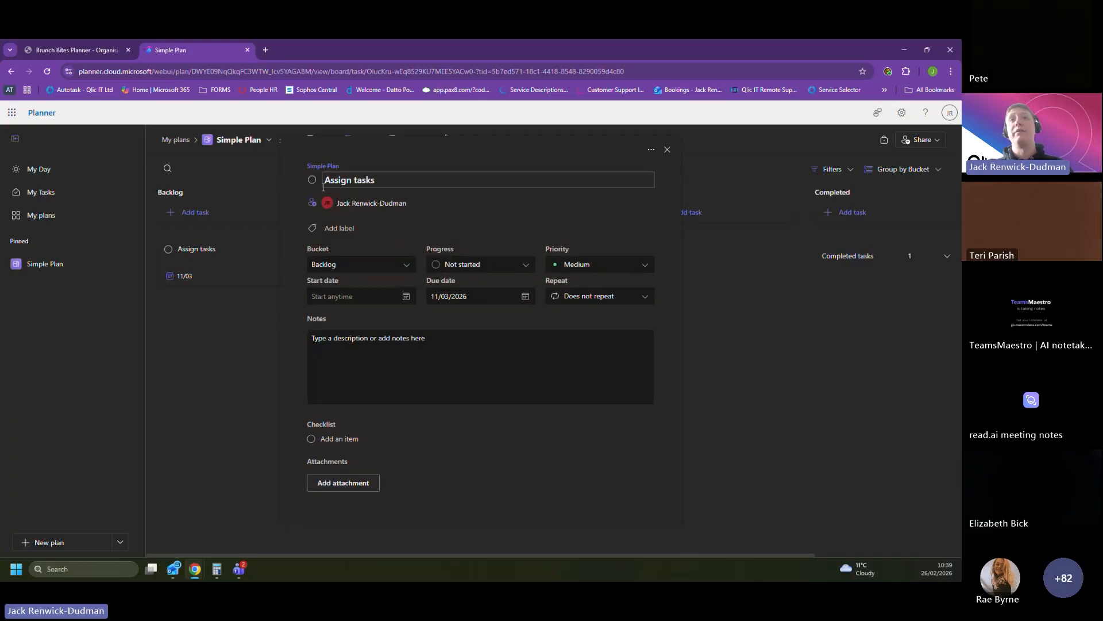
Step: Set the Assign tasks card's priority to Important and move the card to the In progress bucket
drag(555, 248, 567, 256)
click(569, 262)
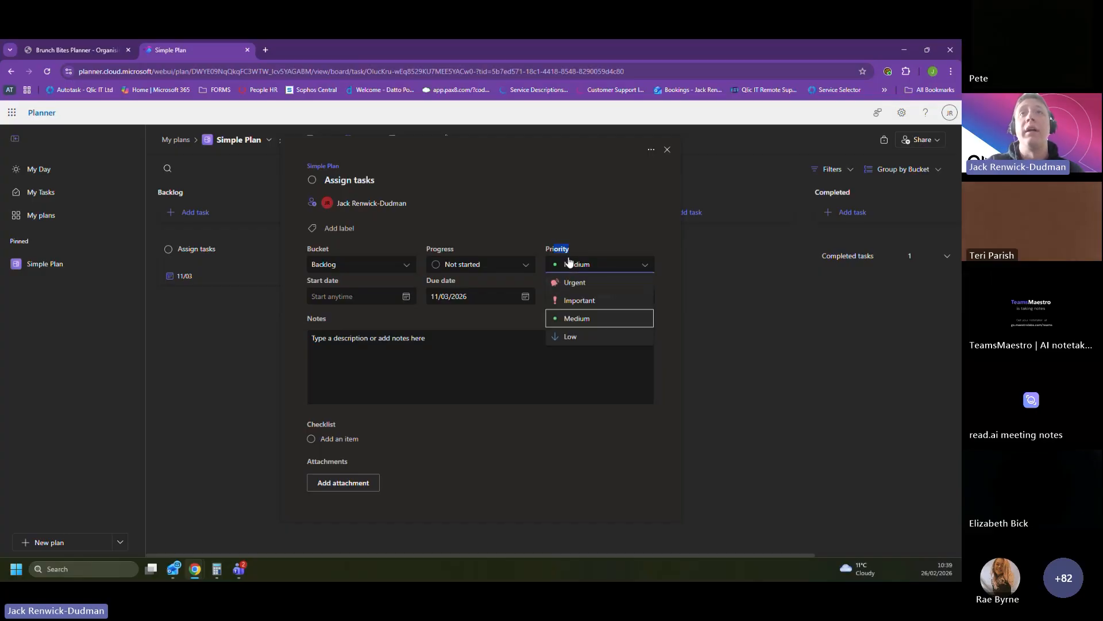
click(574, 299)
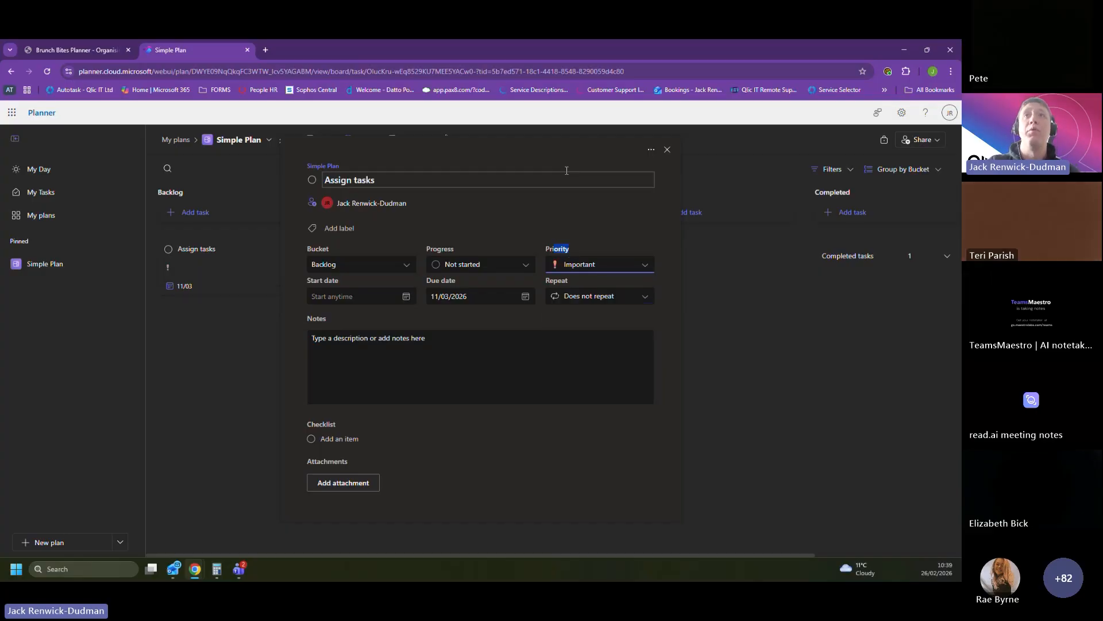
click(667, 150)
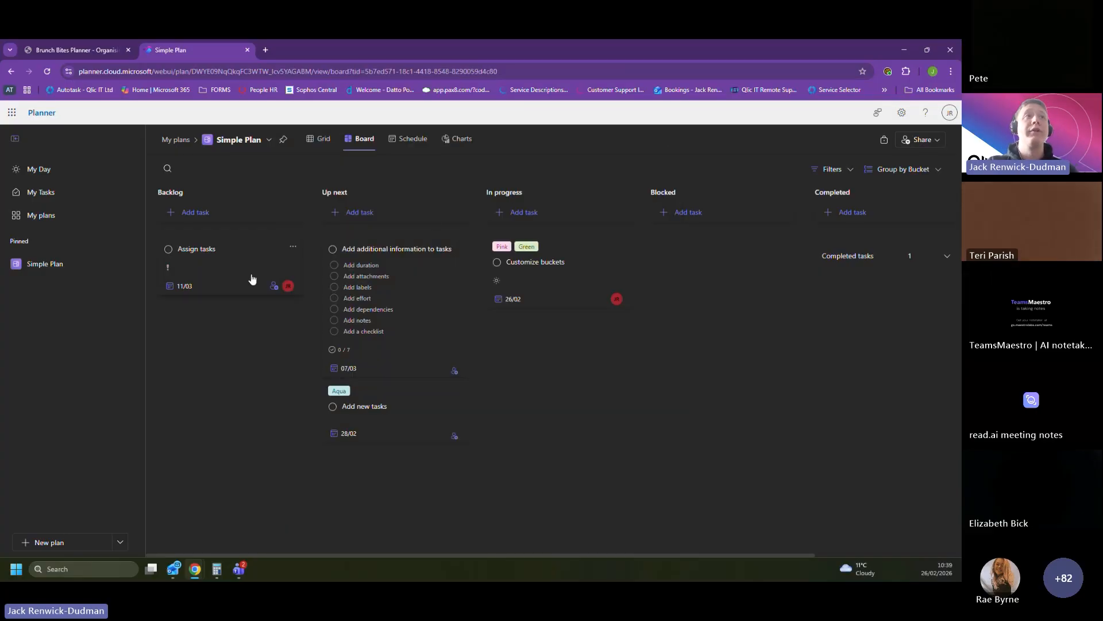
drag(251, 279, 569, 347)
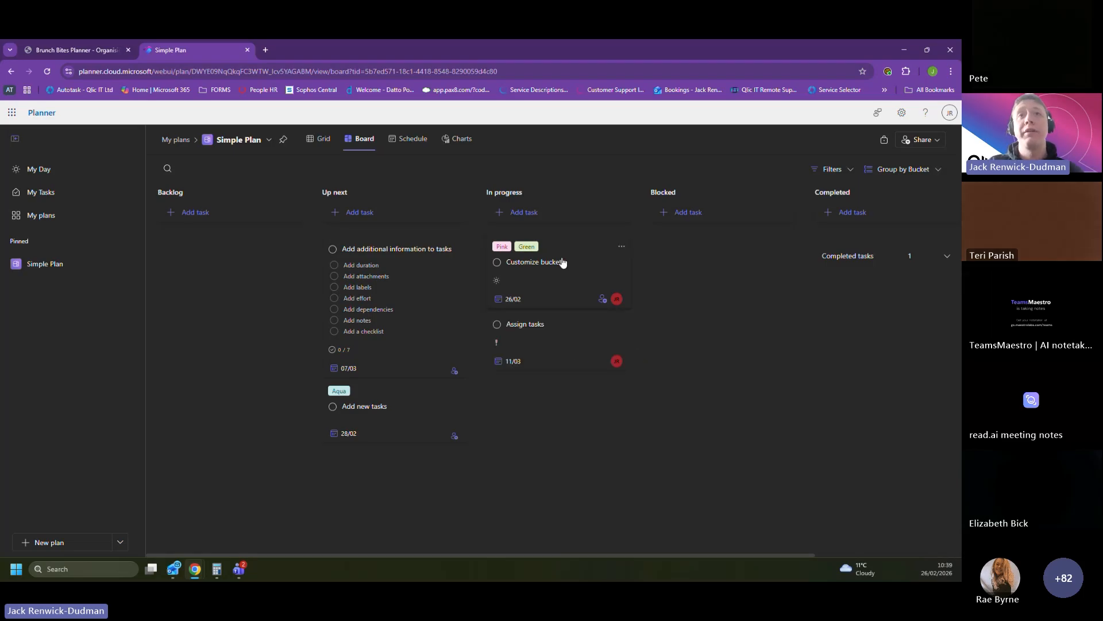
Step: Add the checklist item "Creating Tasks" to the Assign tasks card in the In progress bucket
click(565, 344)
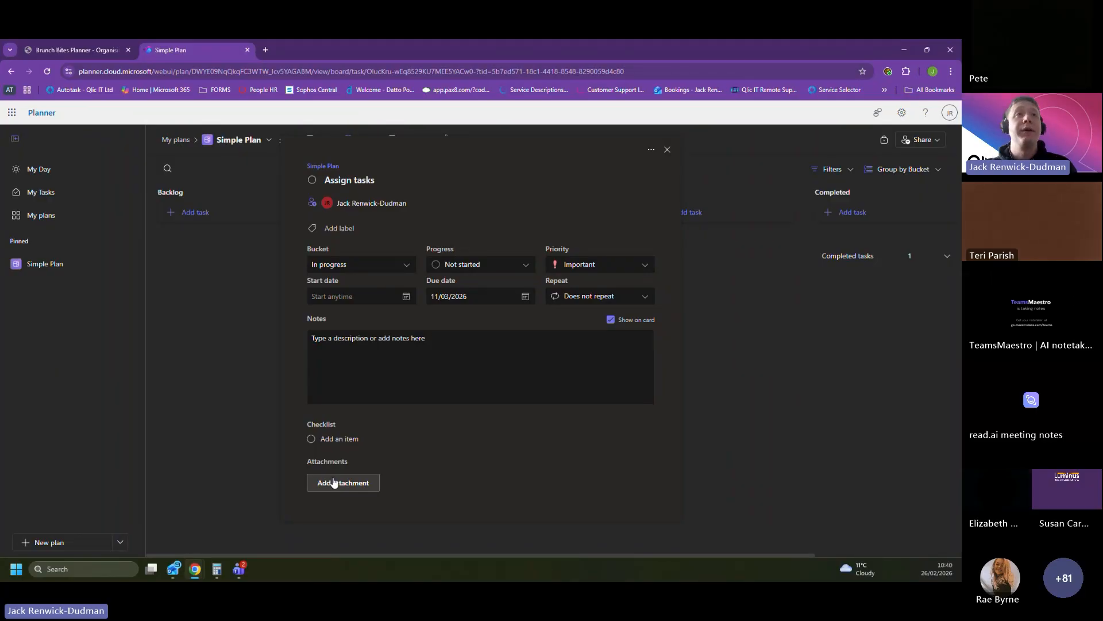
click(353, 445)
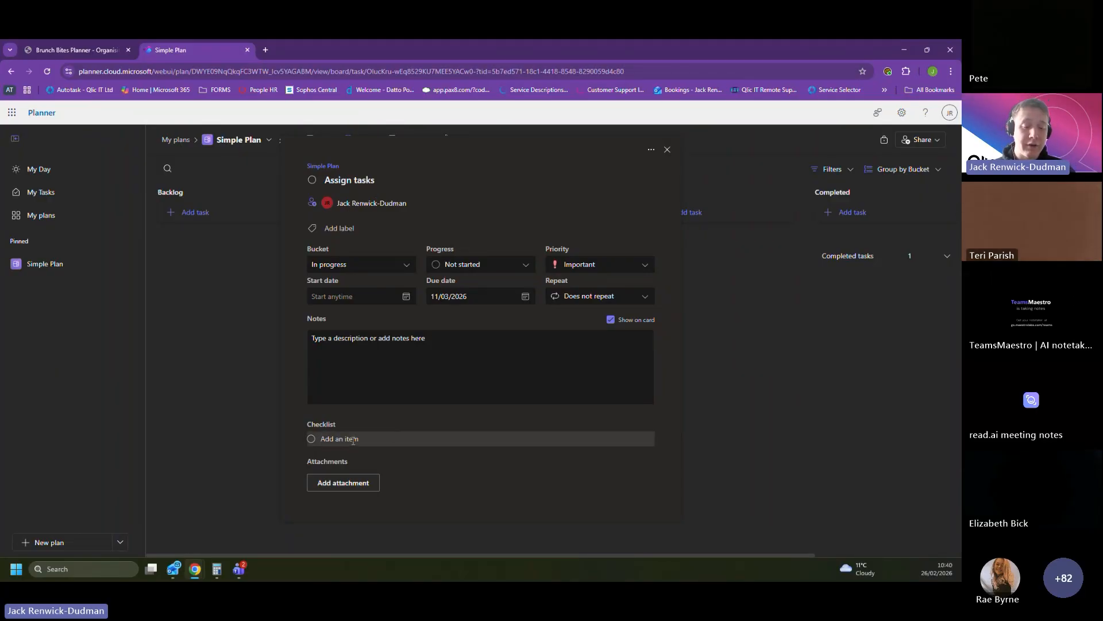
text(Creating T)
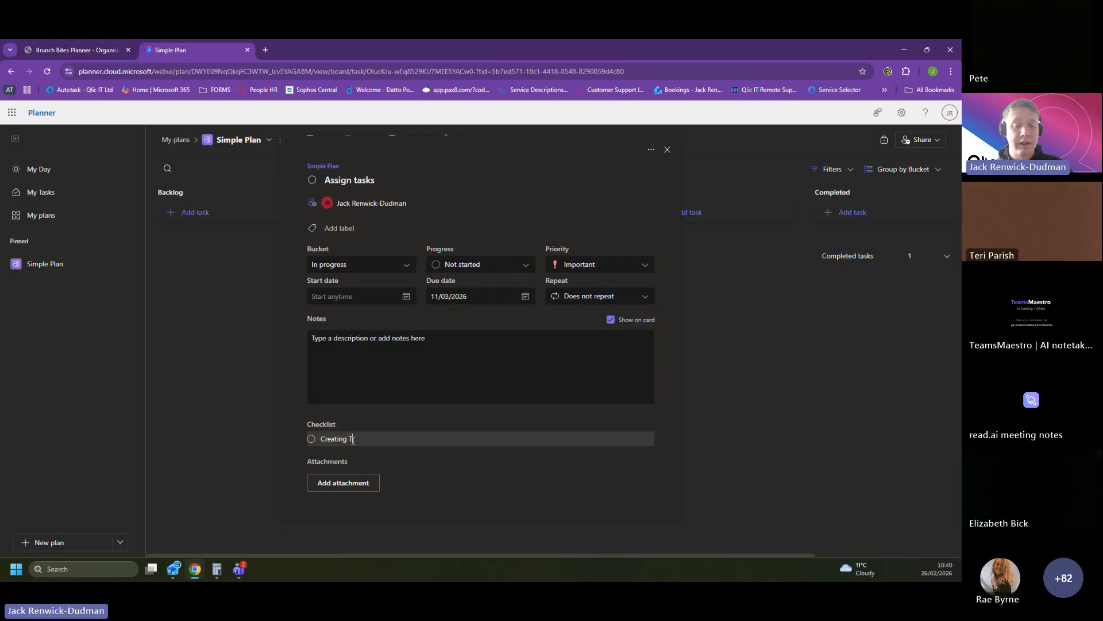
text(asks)
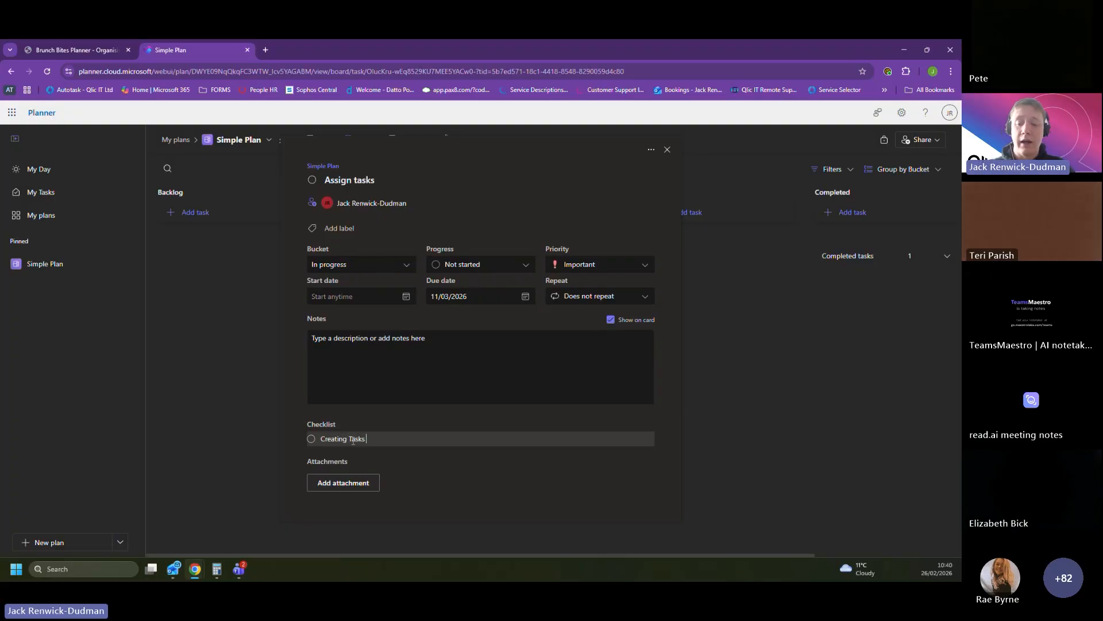
key(Return)
Step: Add a second checklist item, "Adding People to the Plan", to the Assign tasks card
text(Adding )
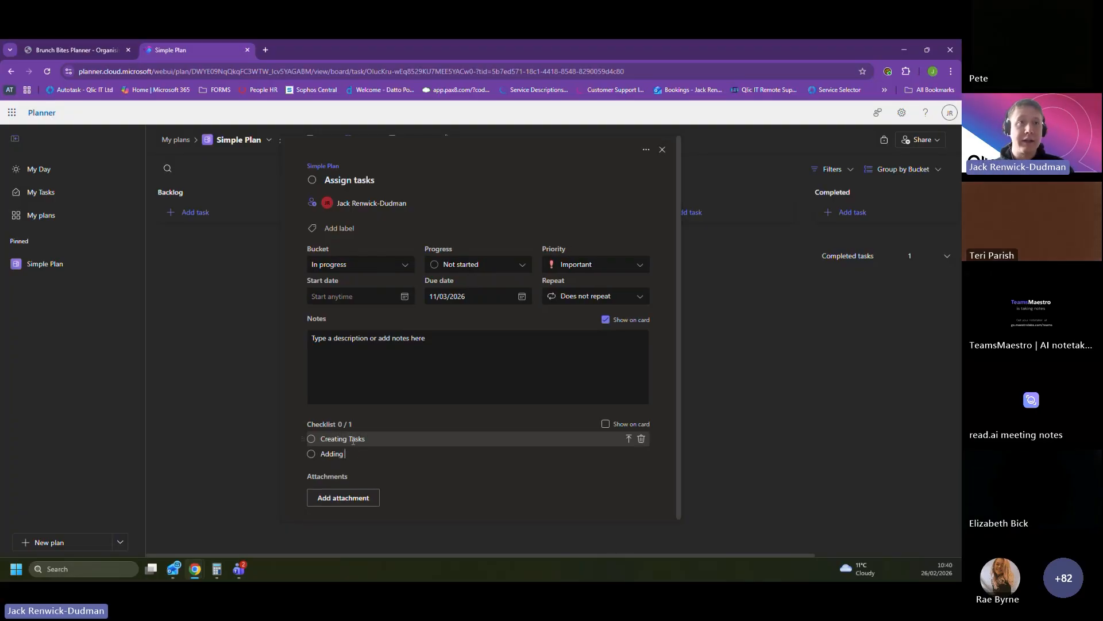
text(People )
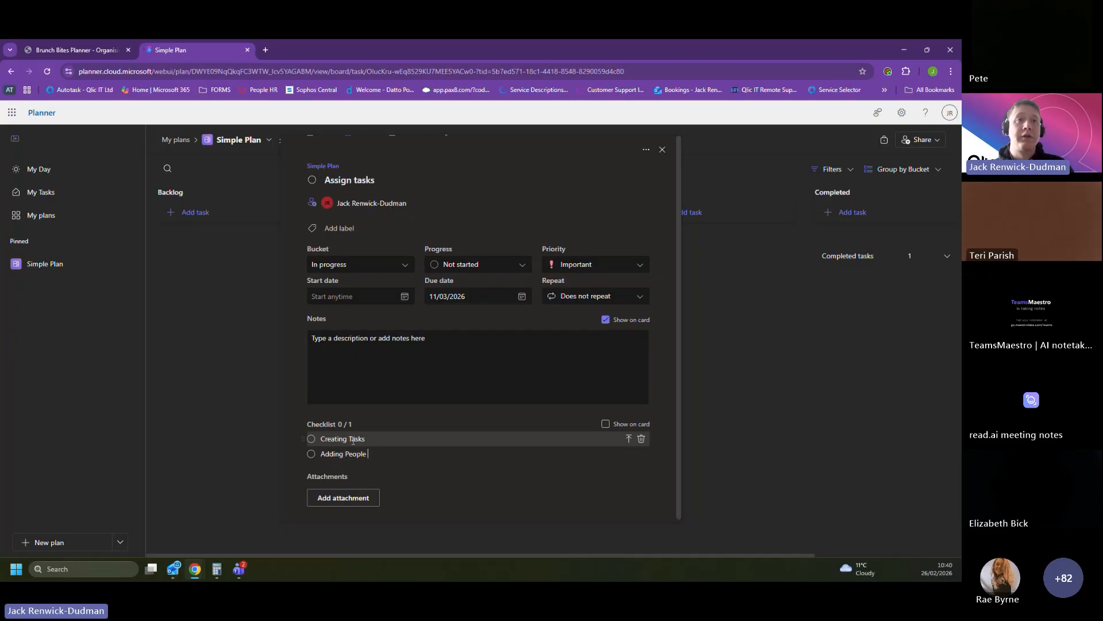
text(to the wor)
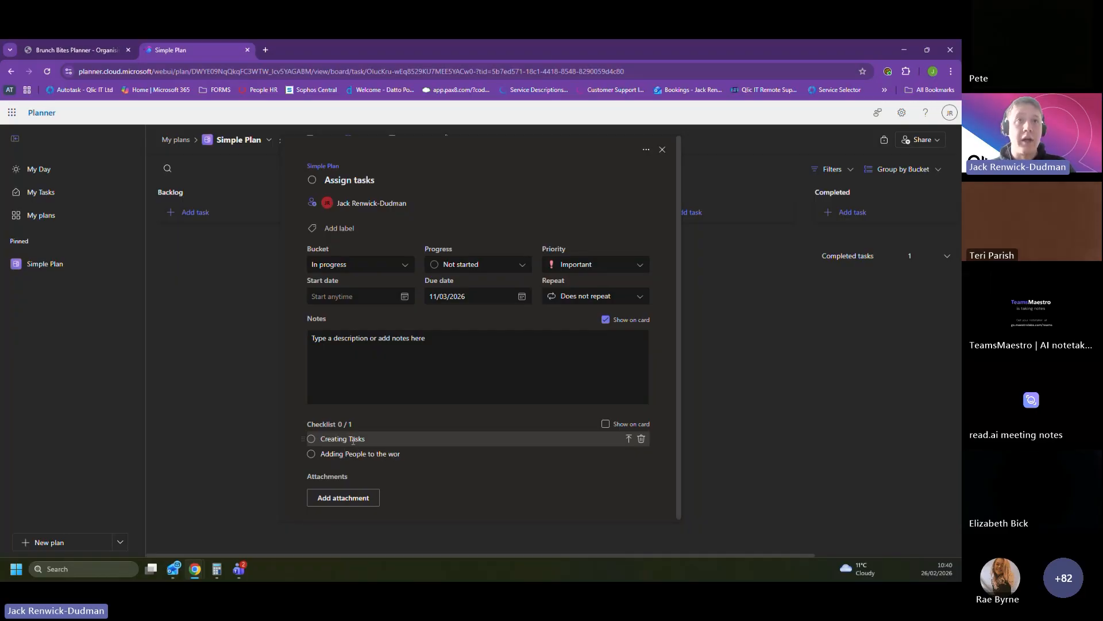
key(BackSpace)
key(BackSpace)
key(BackSpace)
text(Plan)
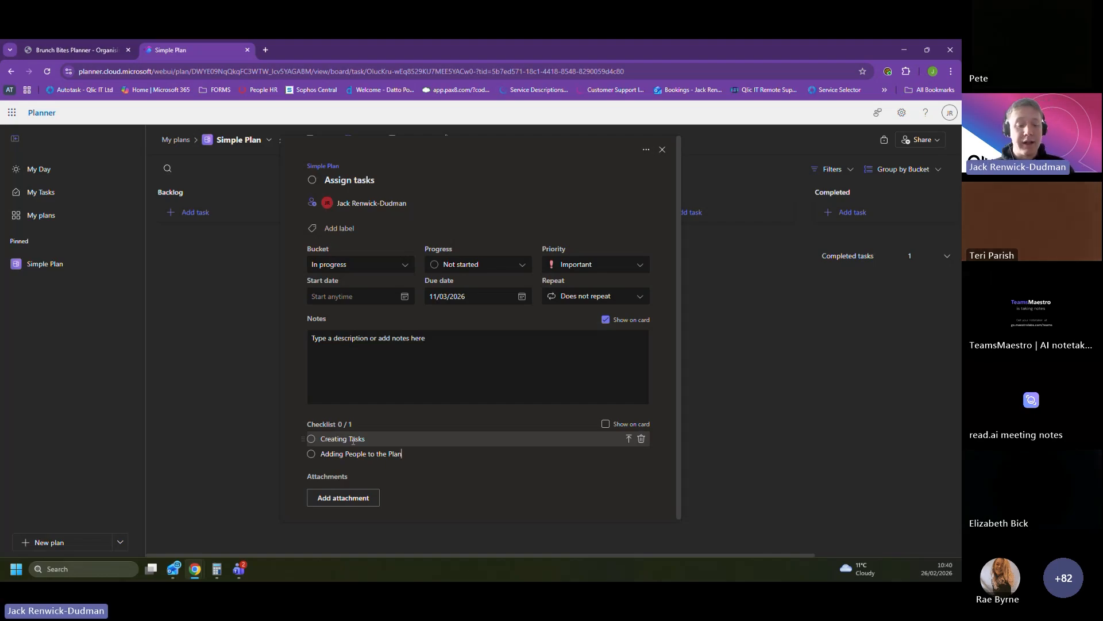
key(Return)
Step: Add a third checklist item, "Assign the tasks", and close the Assign tasks card's details
text(Assign the )
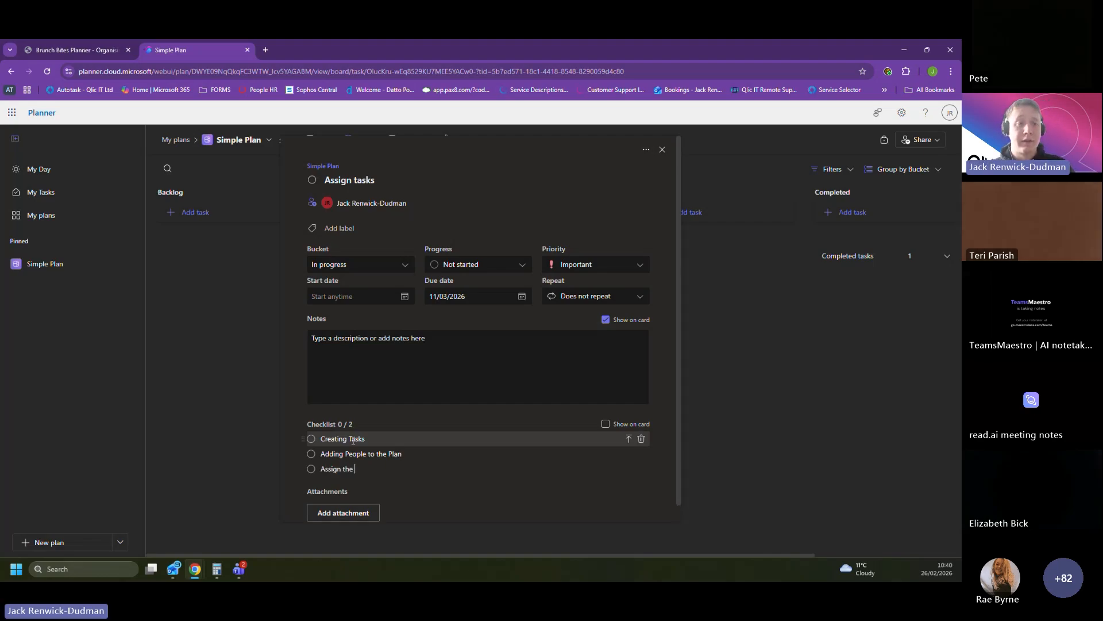
text(tasks)
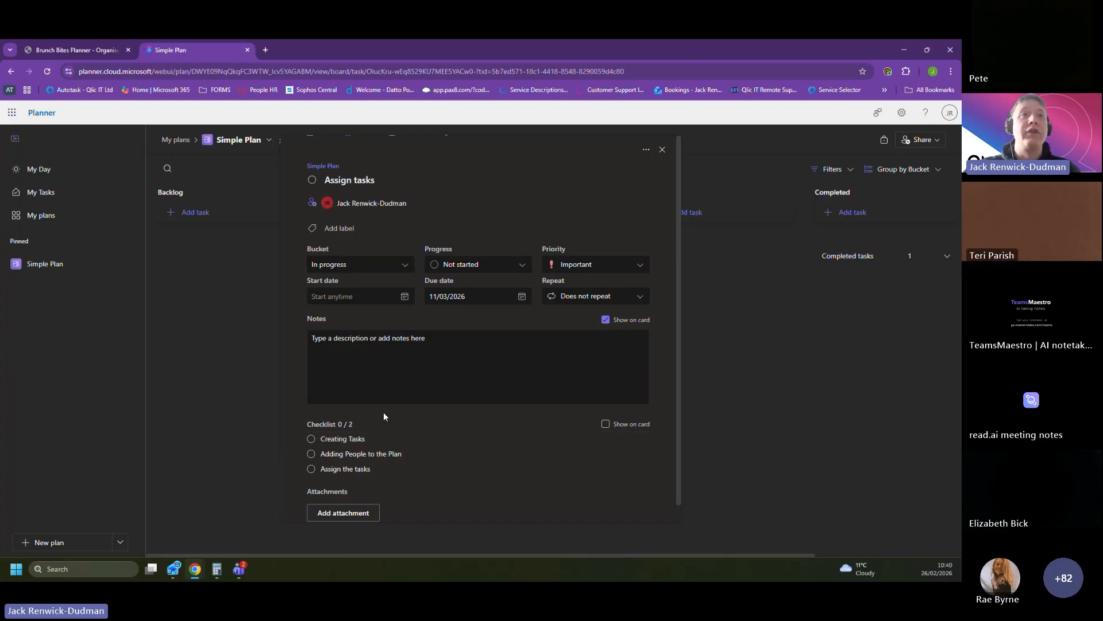
click(385, 402)
click(292, 360)
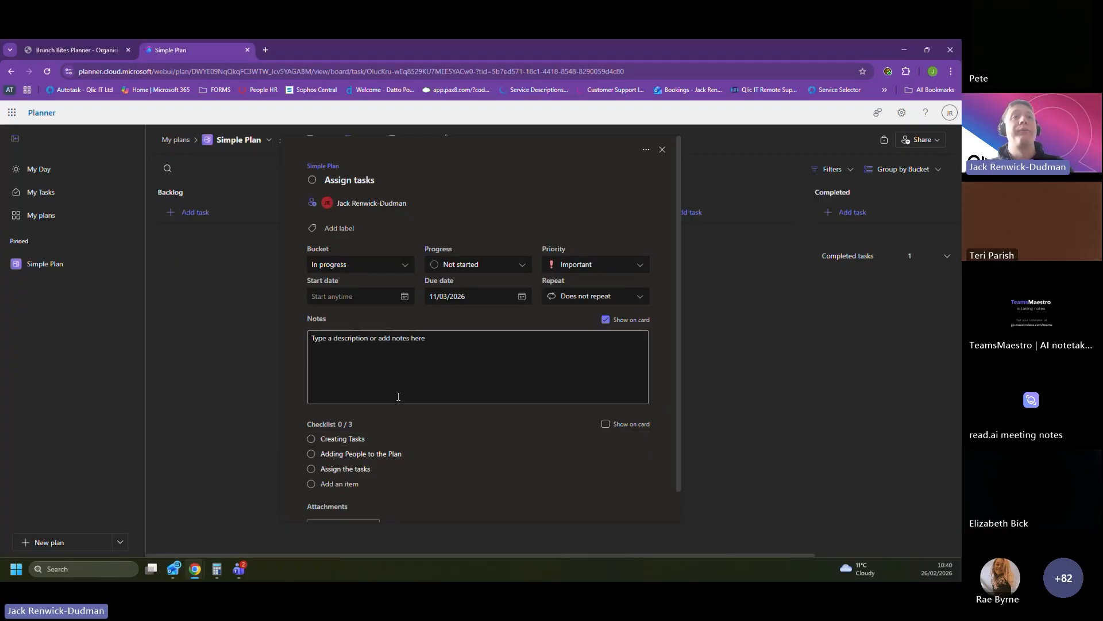
scroll(367, 385, down, 1)
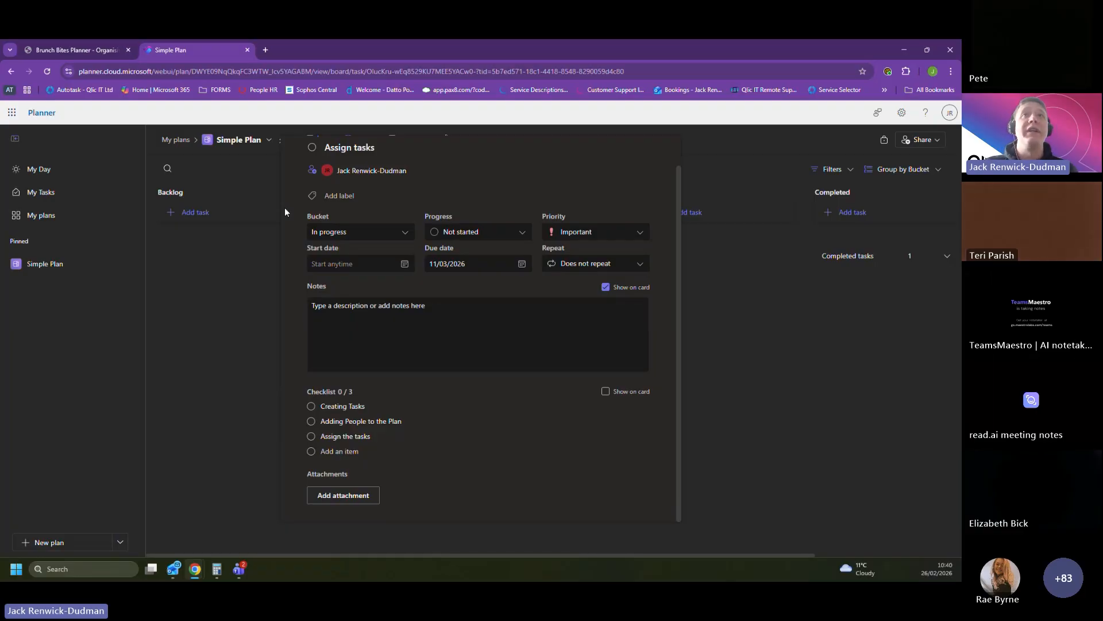
scroll(573, 237, up, 1)
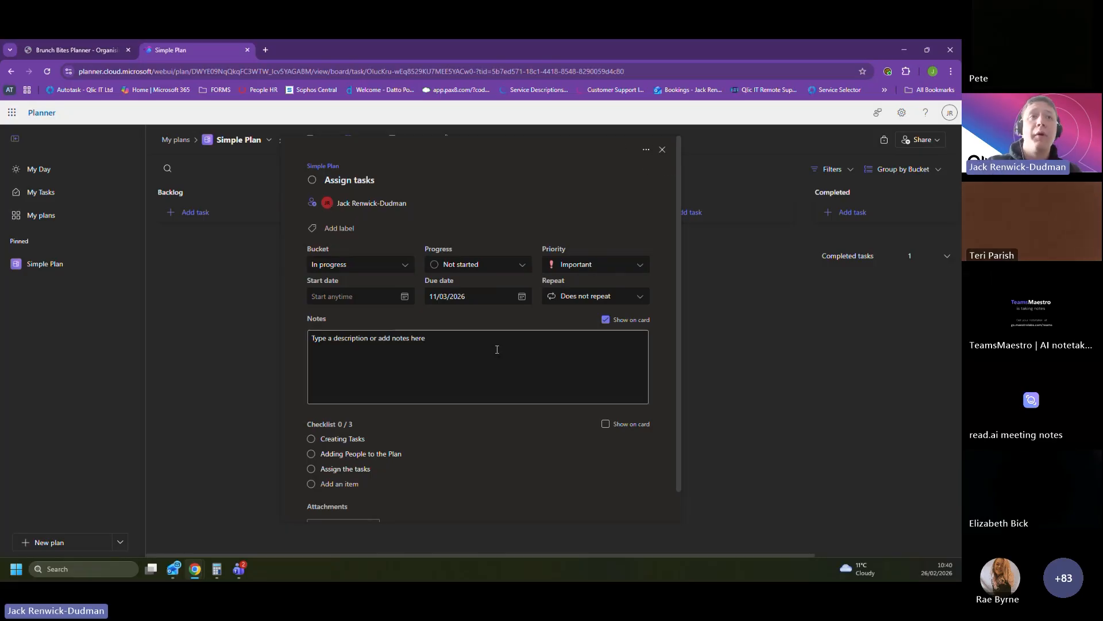
click(661, 150)
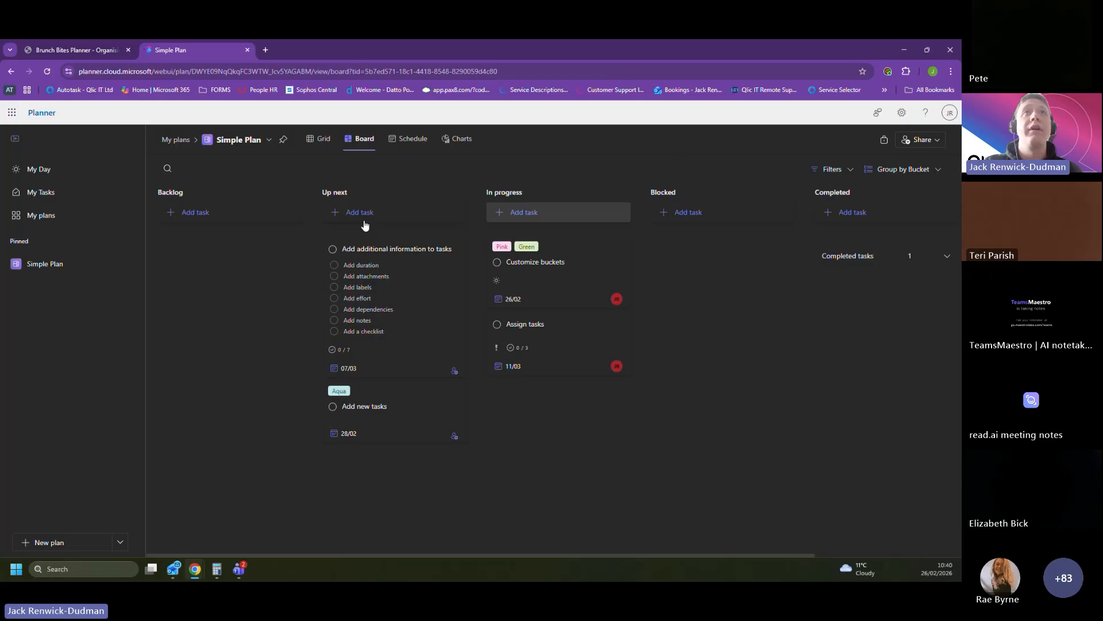
click(926, 141)
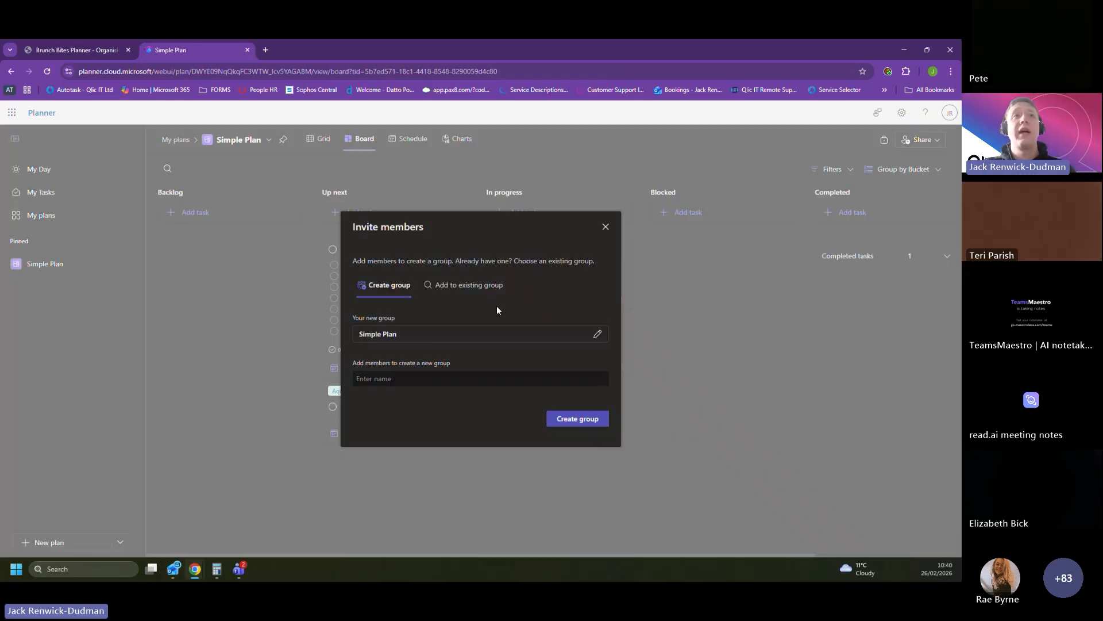
click(405, 380)
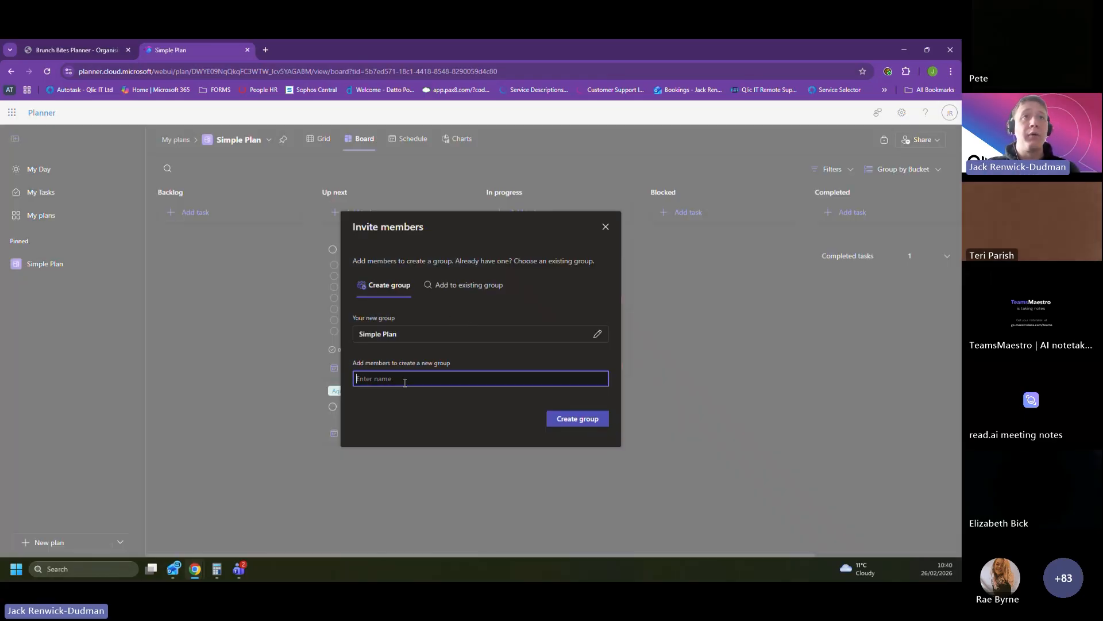
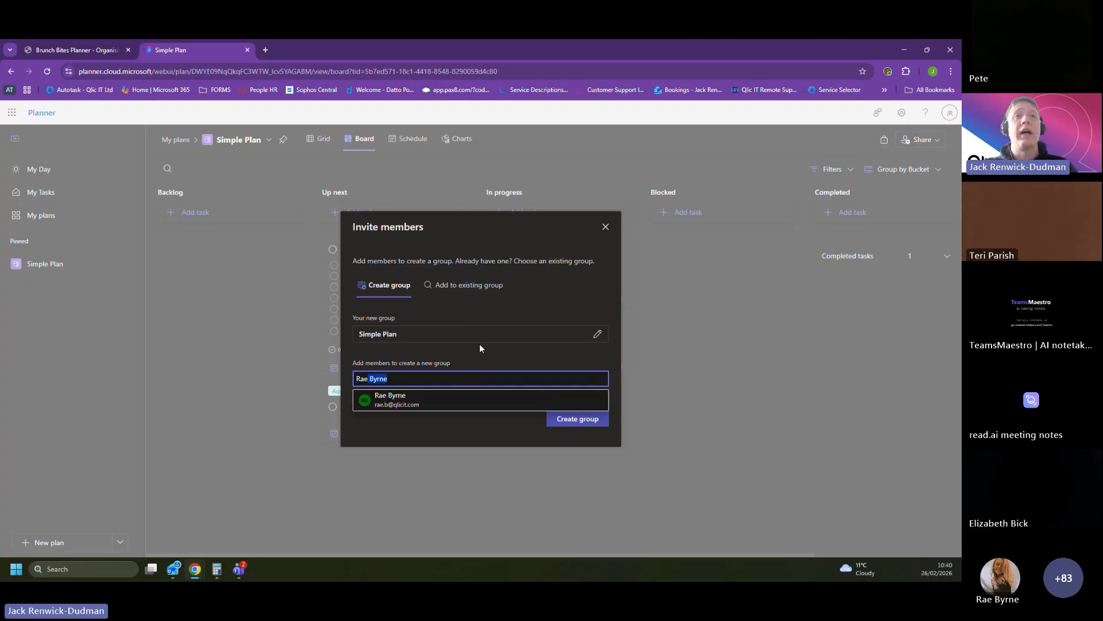
click(501, 398)
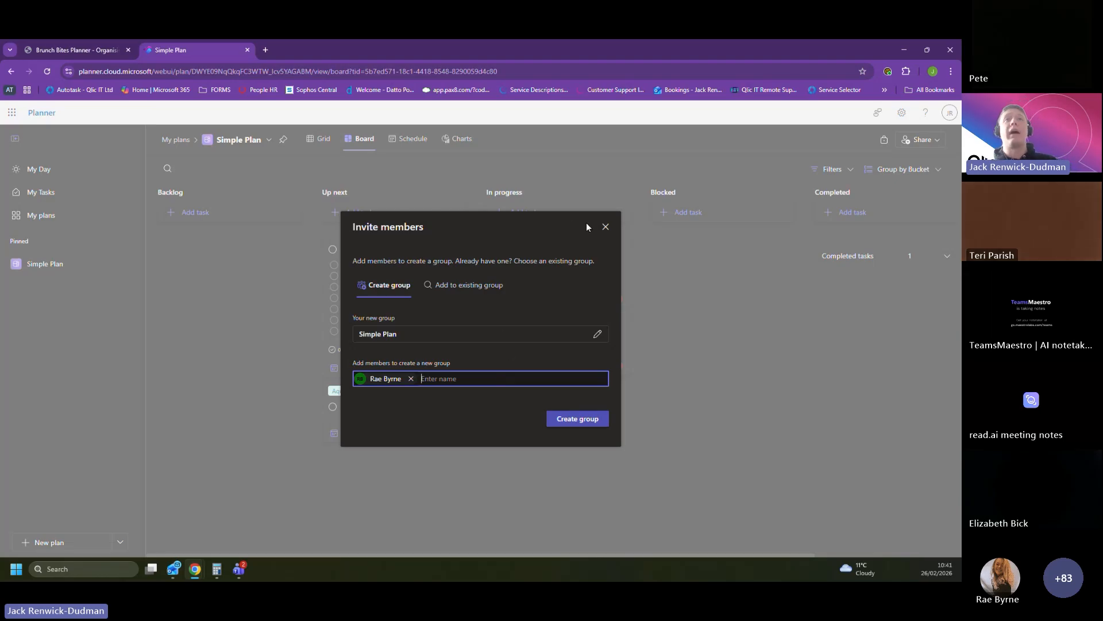
click(607, 228)
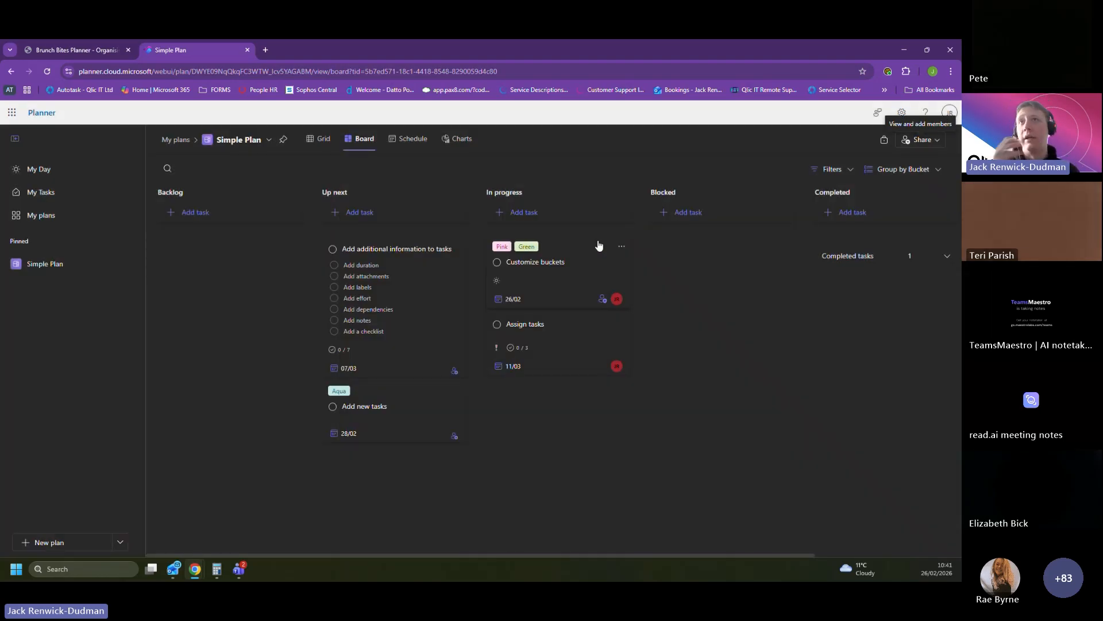
Step: Mark the checklist item "Adding People to the Plan" complete on the Assign tasks card and close its details
click(544, 338)
scroll(405, 353, down, 1)
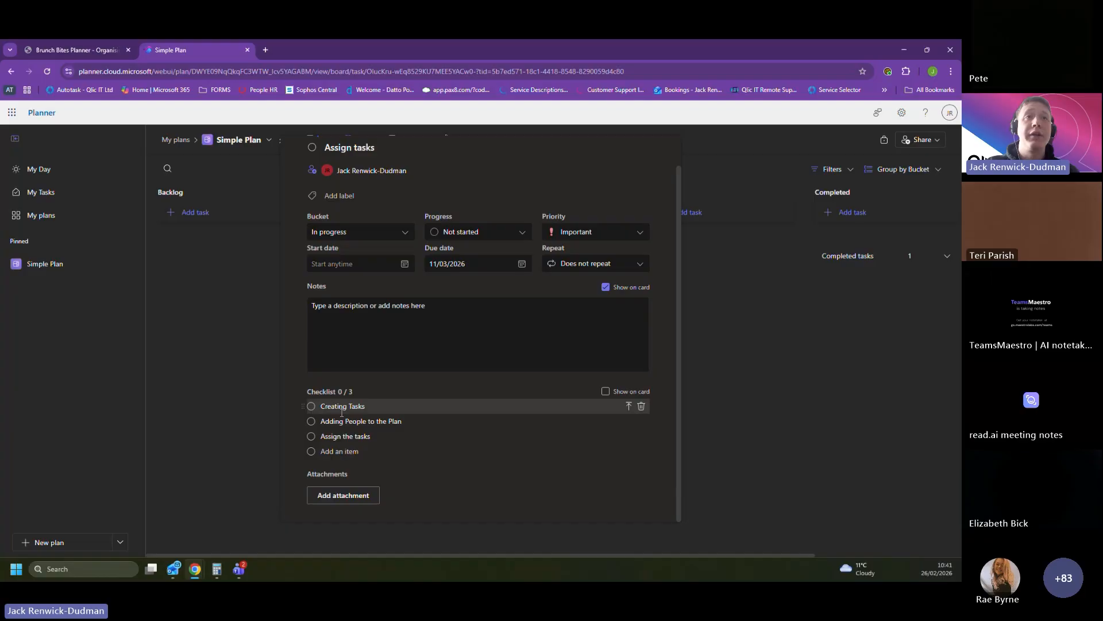
click(311, 421)
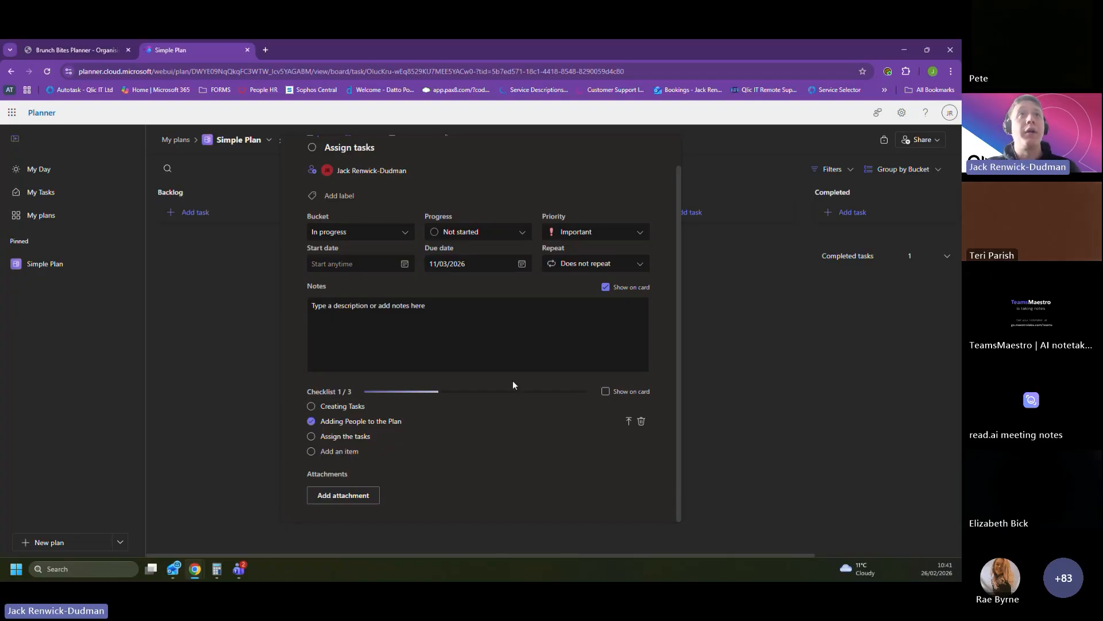
scroll(609, 208, up, 2)
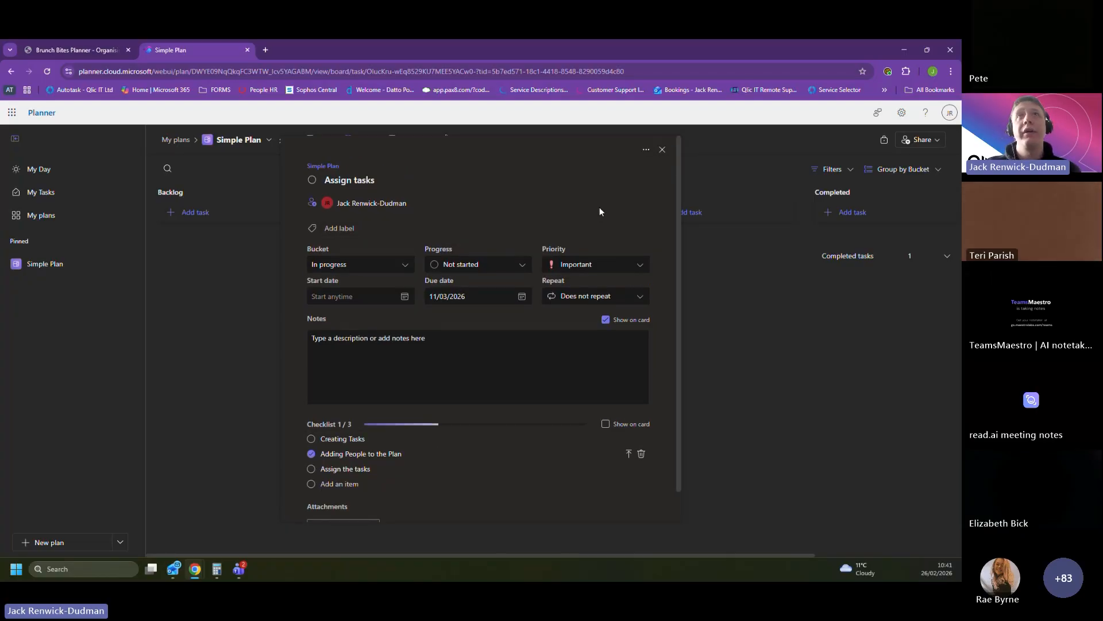
click(649, 150)
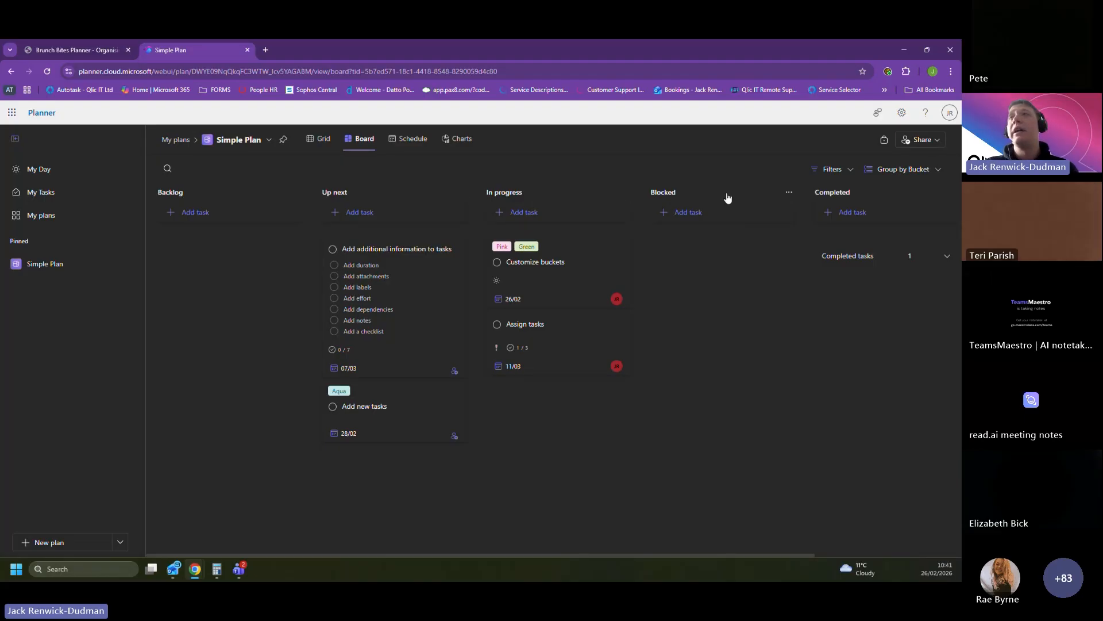
Step: Group the board by Assigned to, and switch the grouping to Progress
click(892, 170)
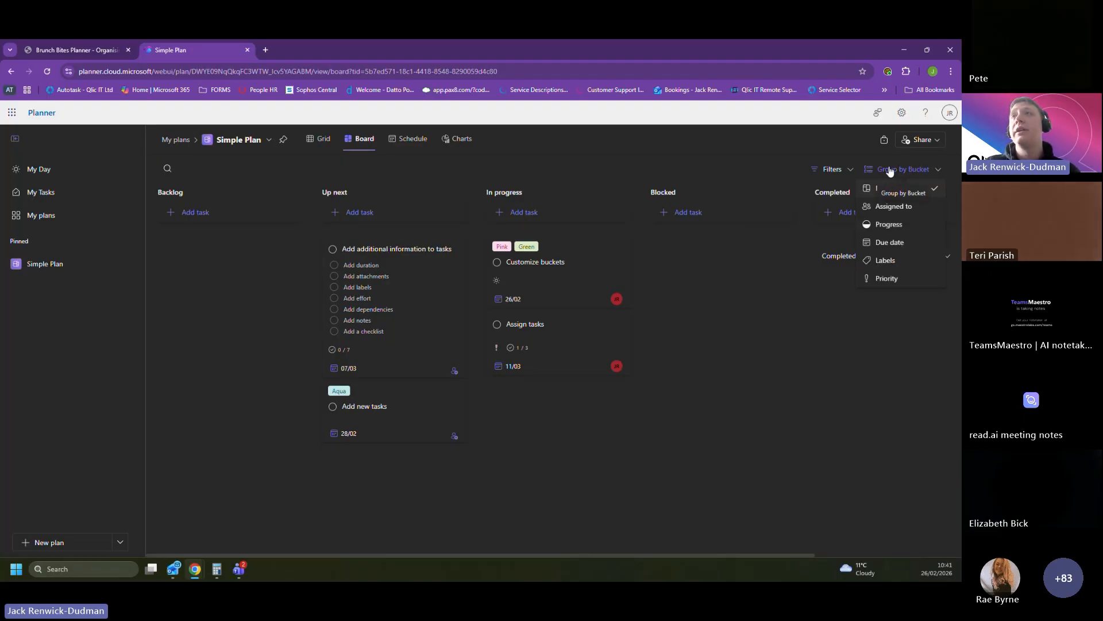
click(892, 206)
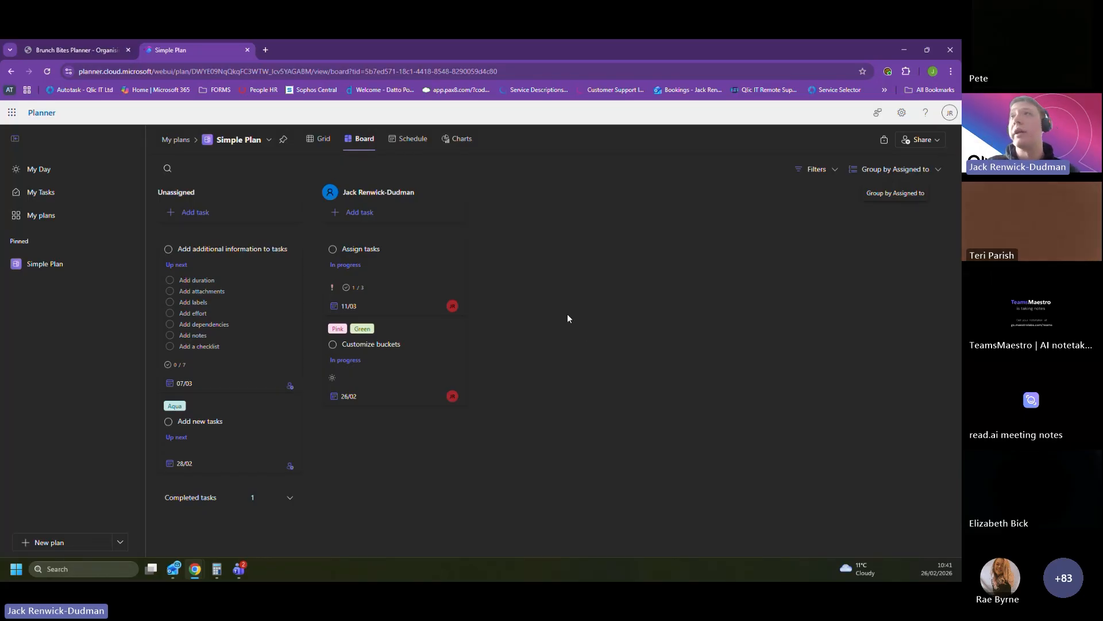
click(901, 172)
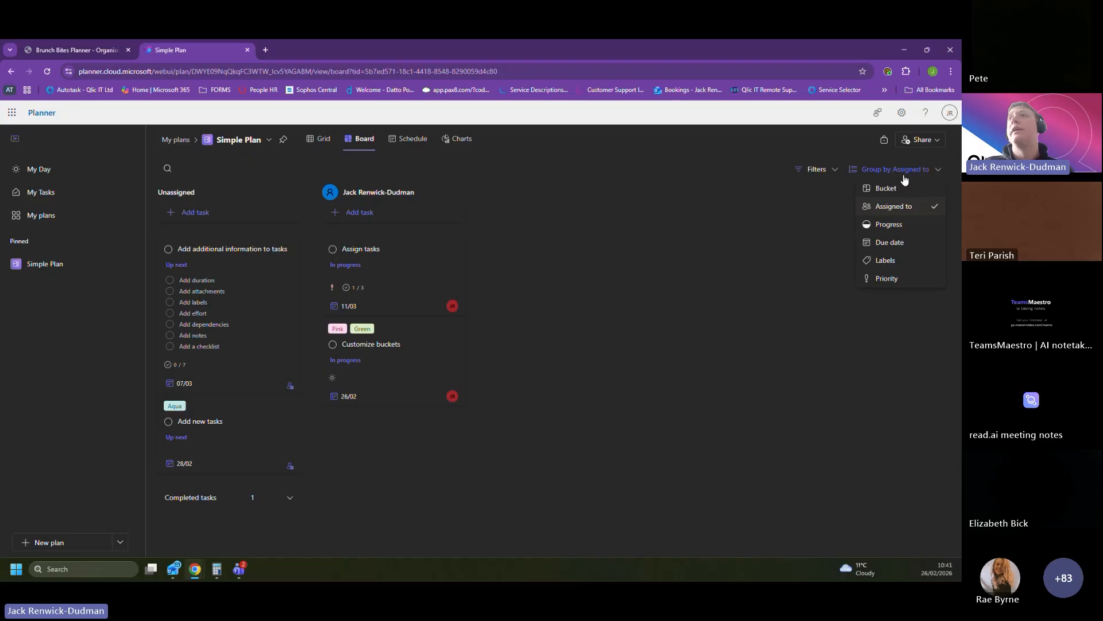
click(888, 225)
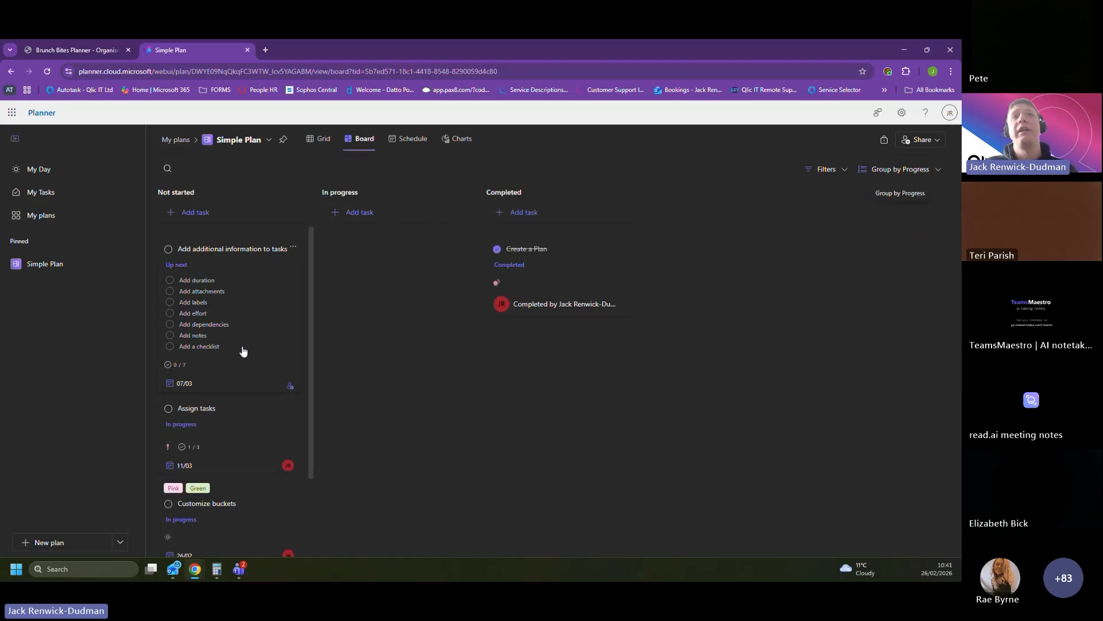
Step: Move the Customize buckets and Assign tasks cards from Not started to the In progress column
scroll(269, 282, down, 3)
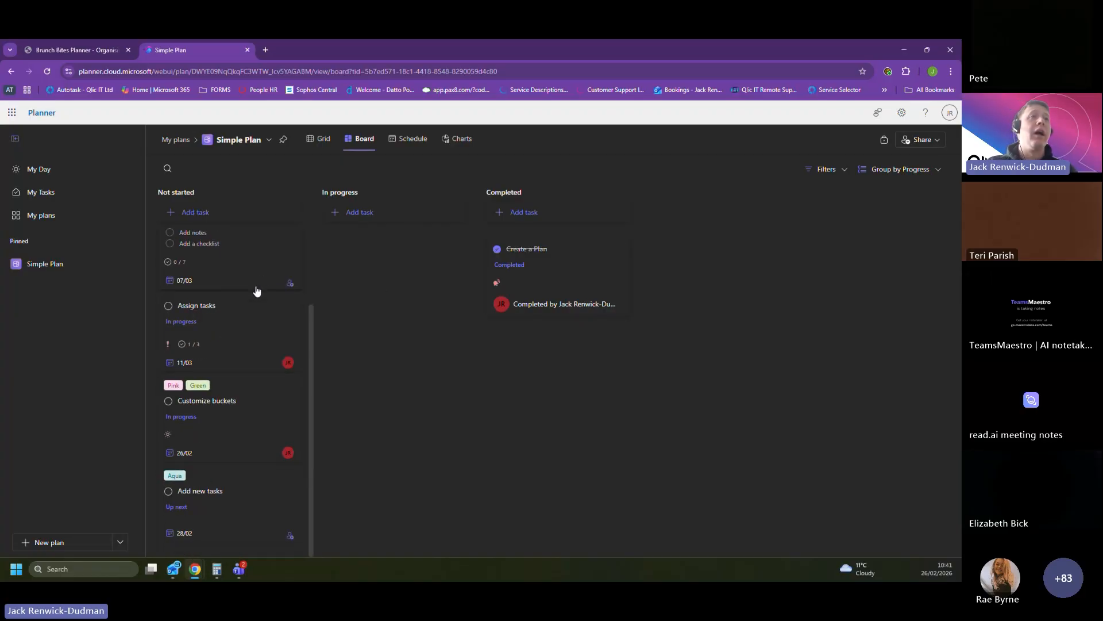
scroll(214, 362, up, 3)
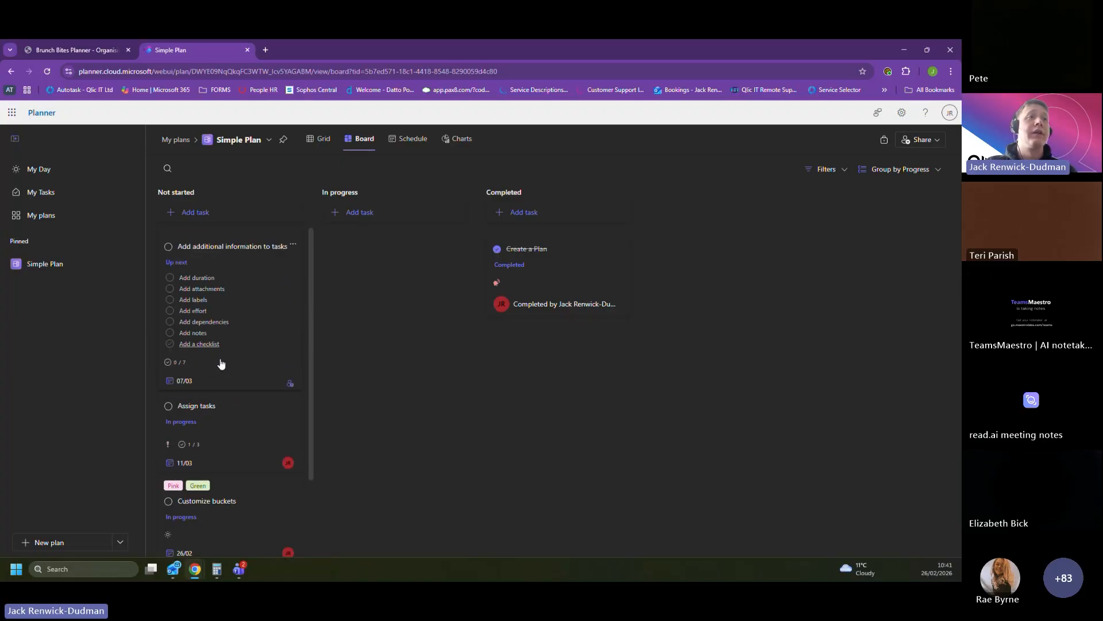
scroll(224, 397, down, 3)
drag(229, 418, 390, 271)
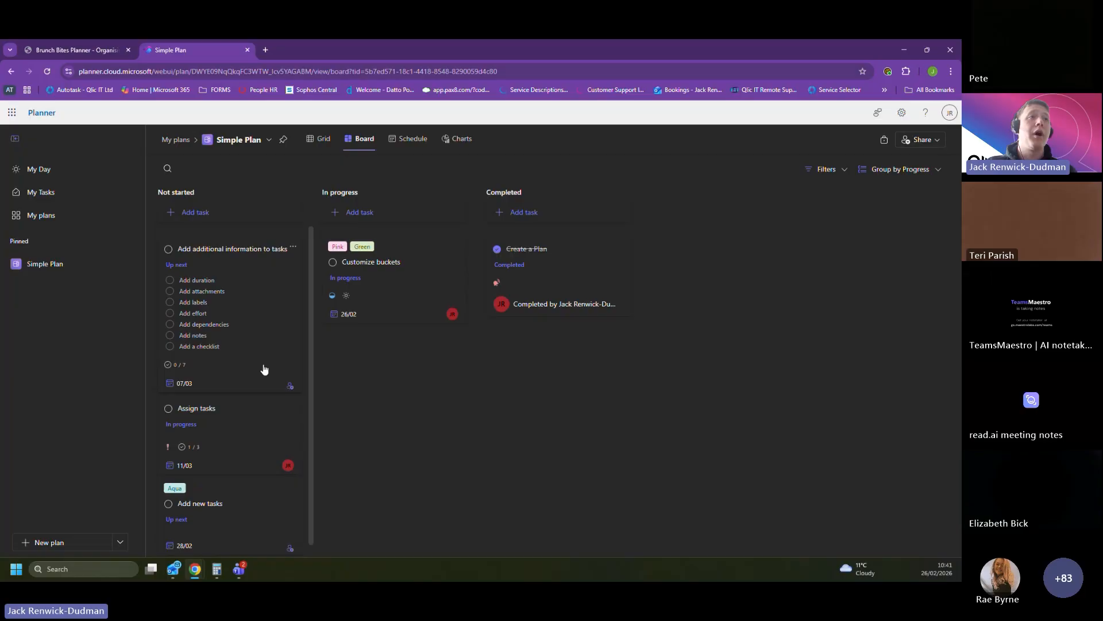
drag(236, 431, 381, 358)
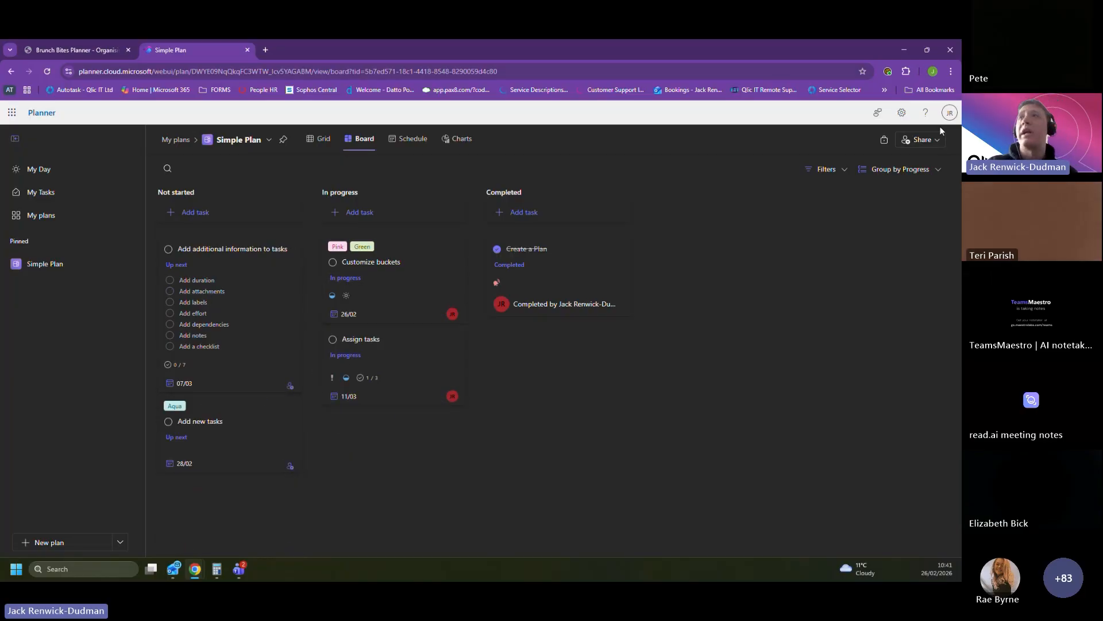
Step: Set the Add new tasks card's priority to Urgent and close its details
click(906, 172)
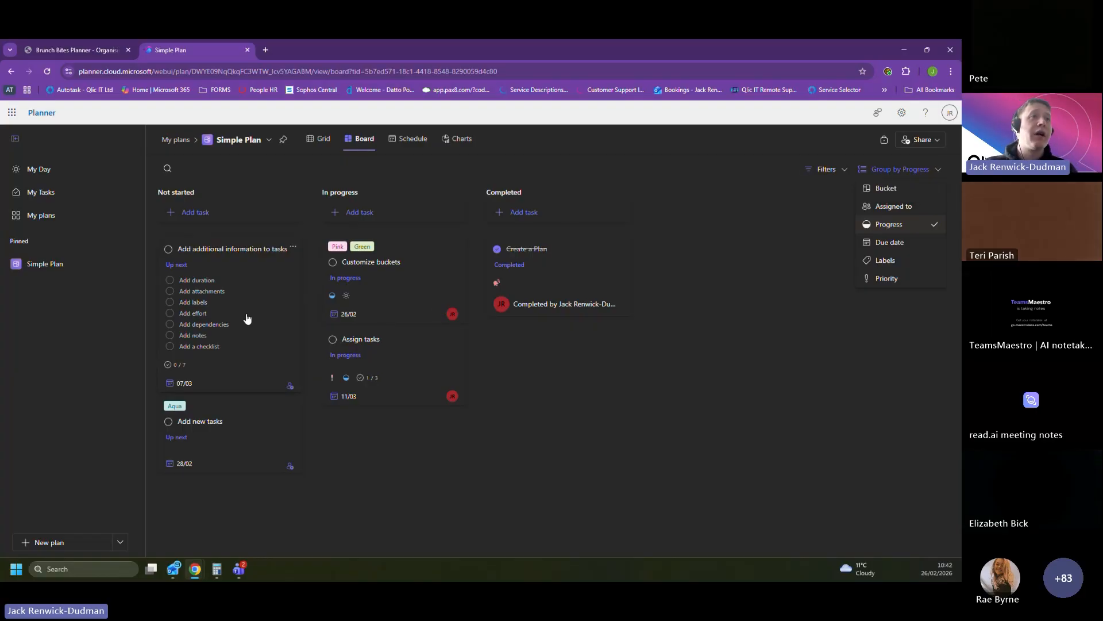
click(241, 423)
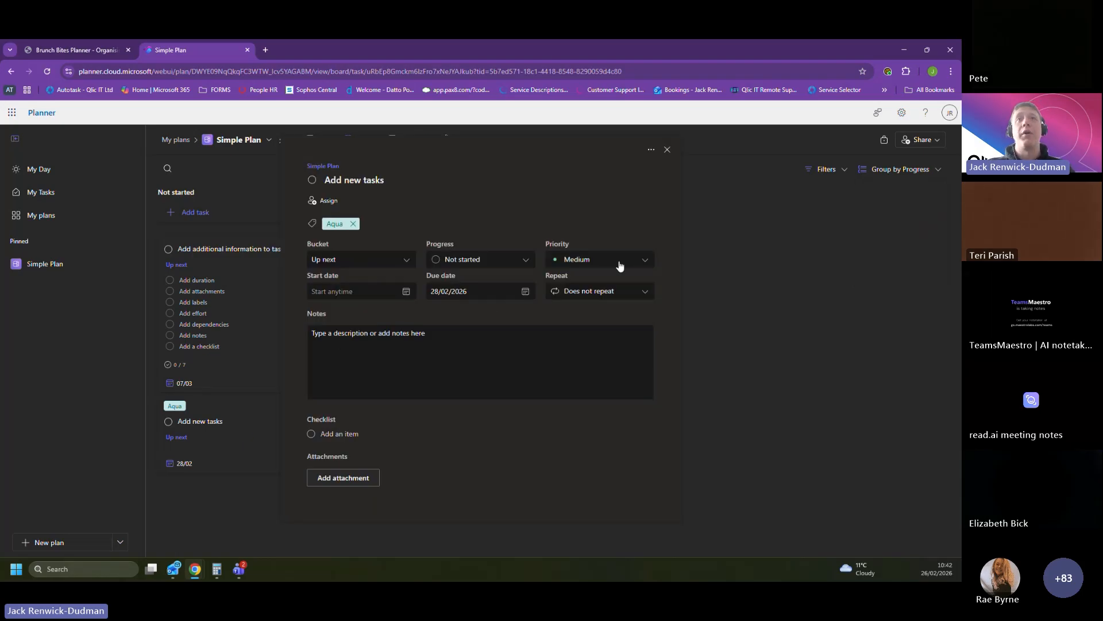
click(618, 263)
click(577, 278)
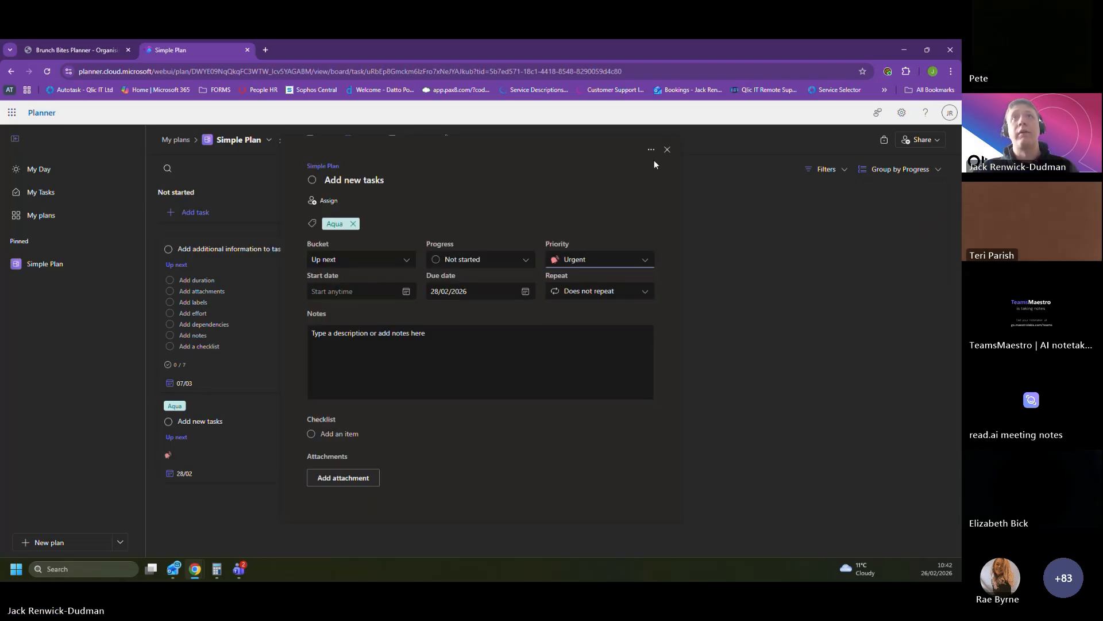
click(667, 151)
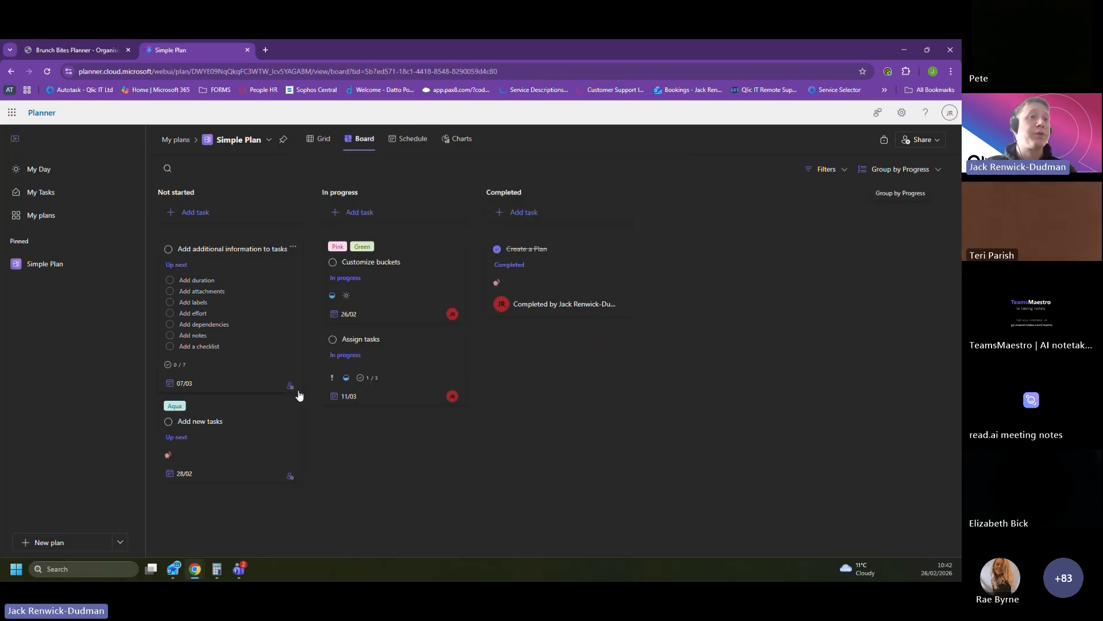
Step: Assign the Add new tasks card to the plan owner and close its details
drag(234, 443, 293, 451)
click(293, 451)
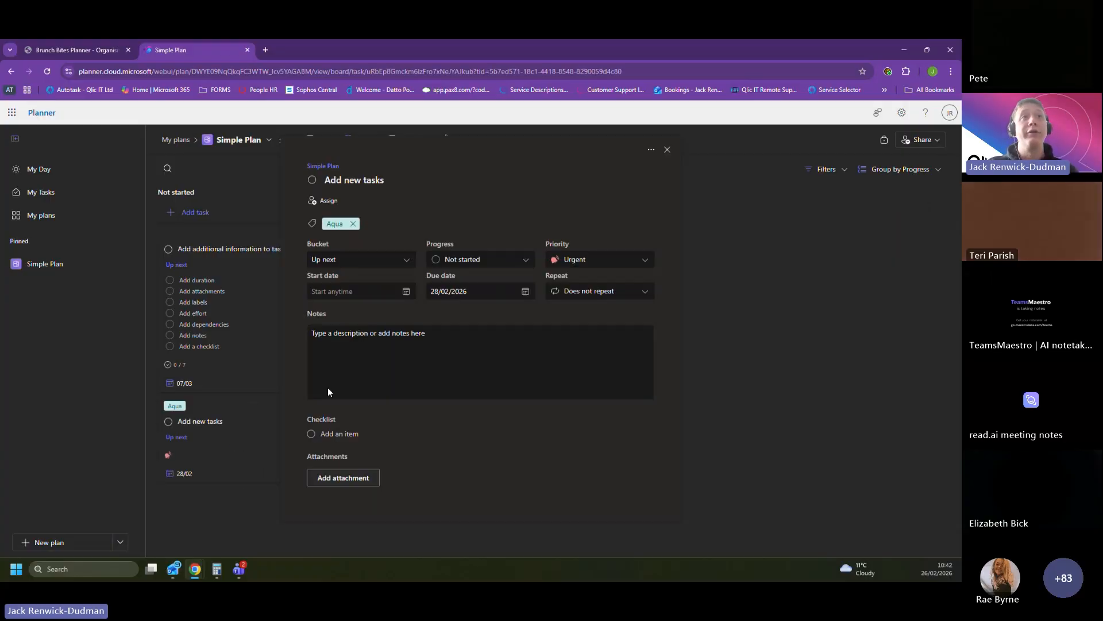
click(339, 201)
click(370, 262)
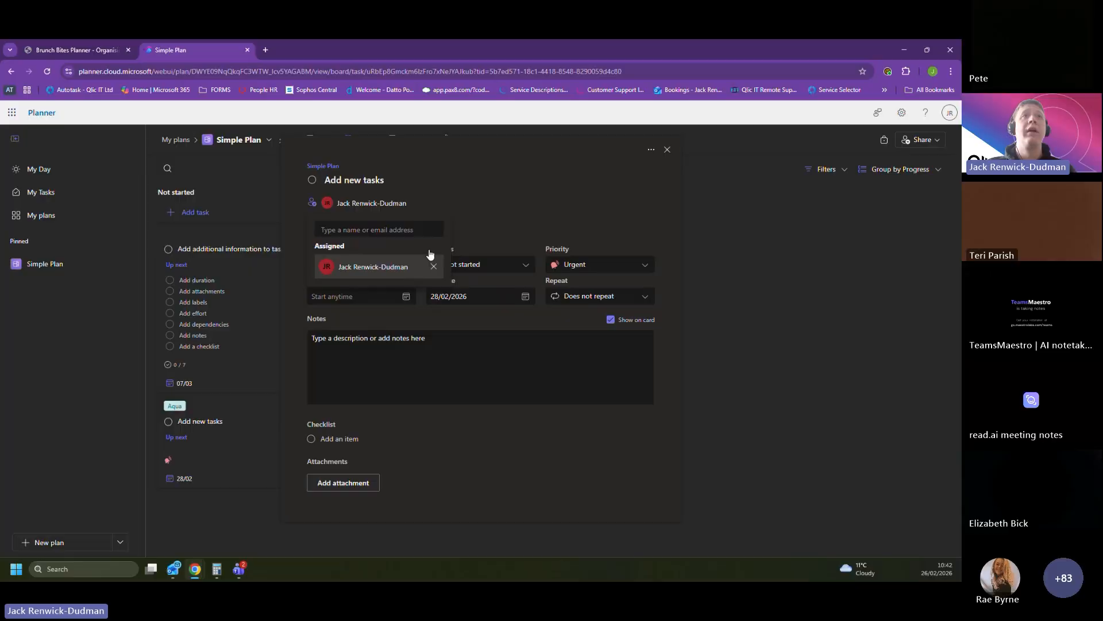
click(494, 203)
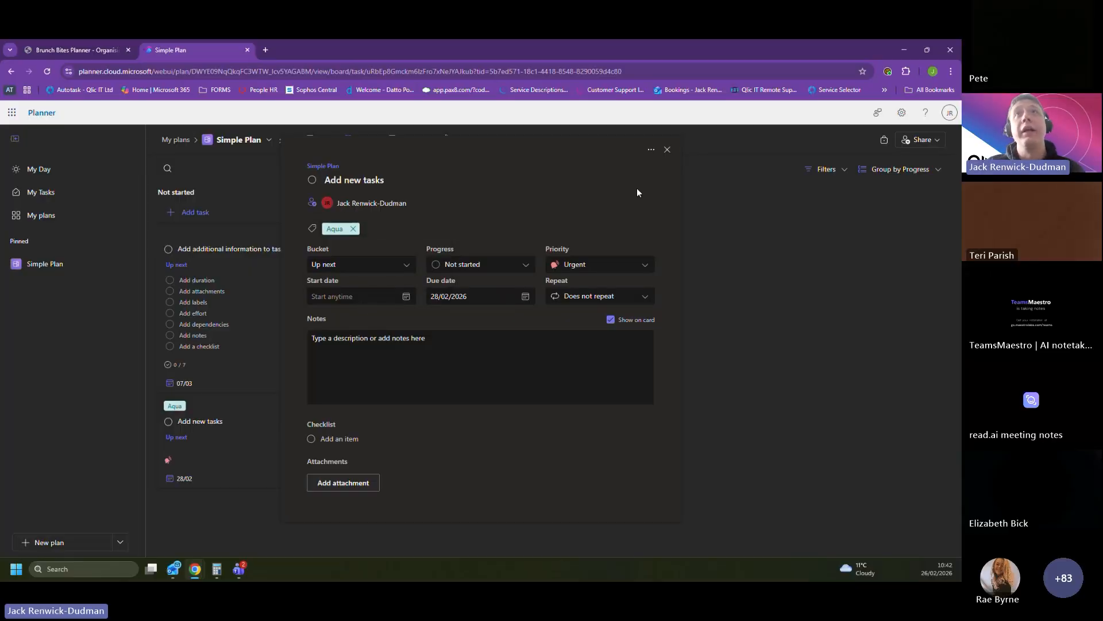
click(667, 151)
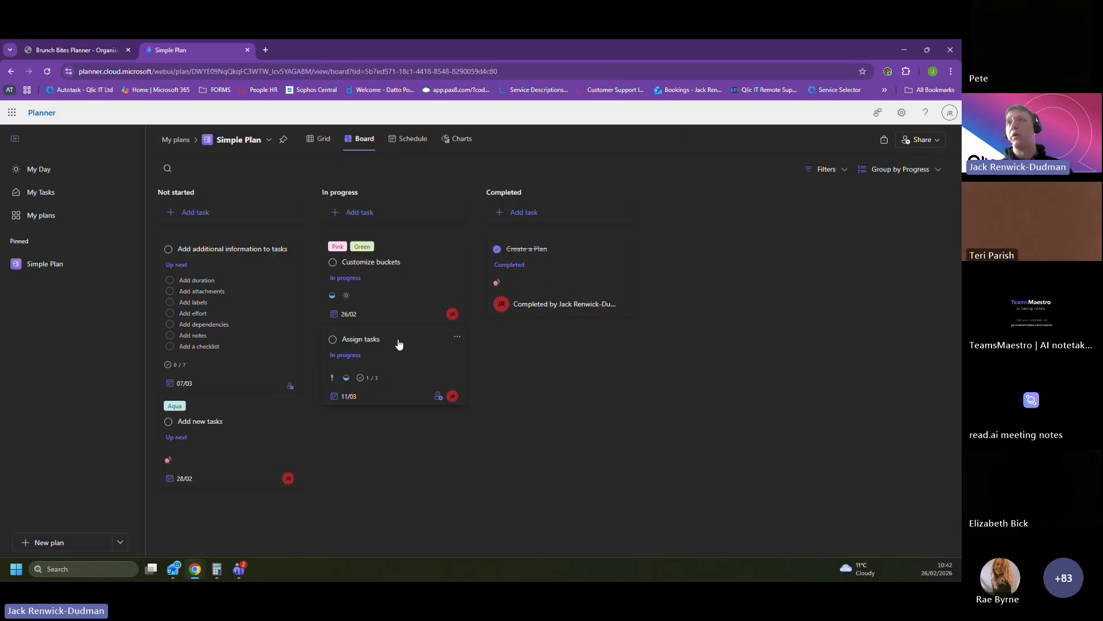
Step: Set the Add new tasks card's due date to 27/02/2026, leave the start date empty, and close its details
click(253, 430)
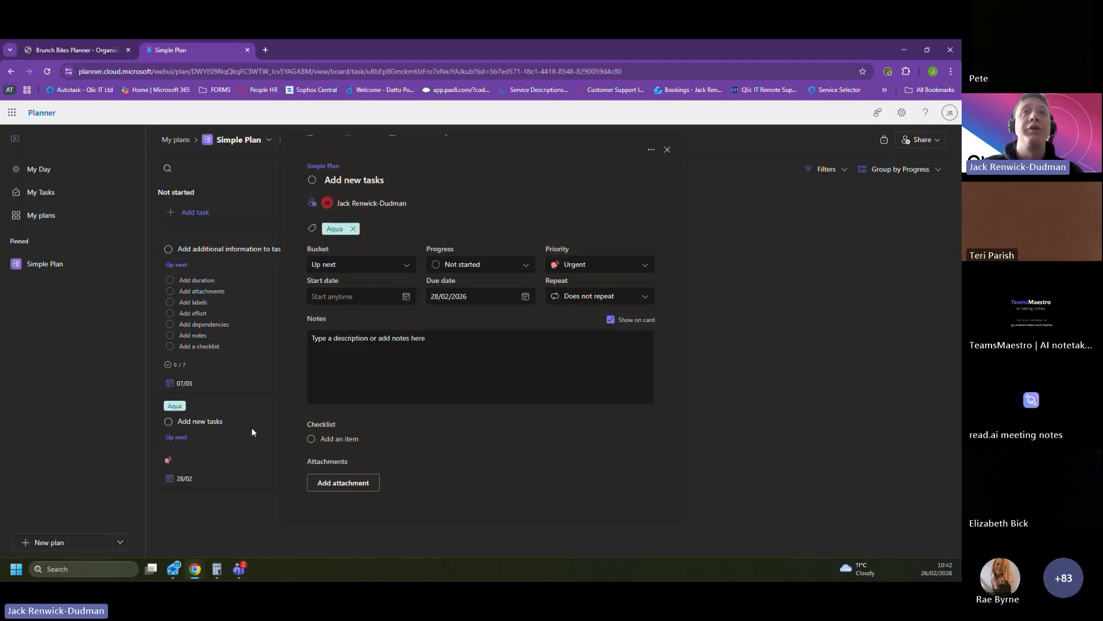
click(486, 294)
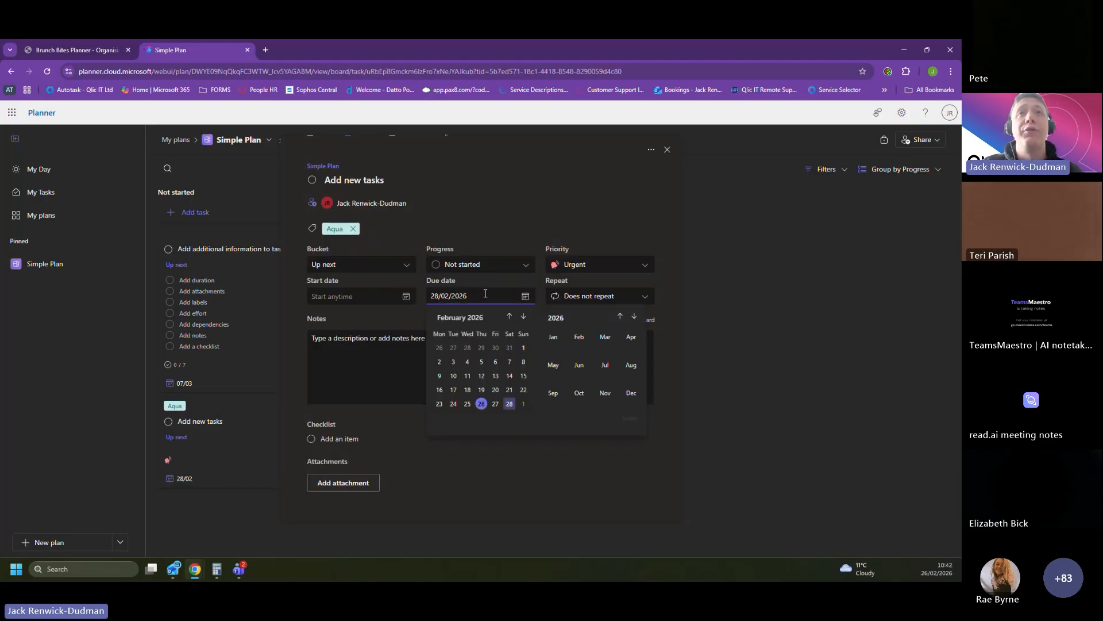
click(495, 405)
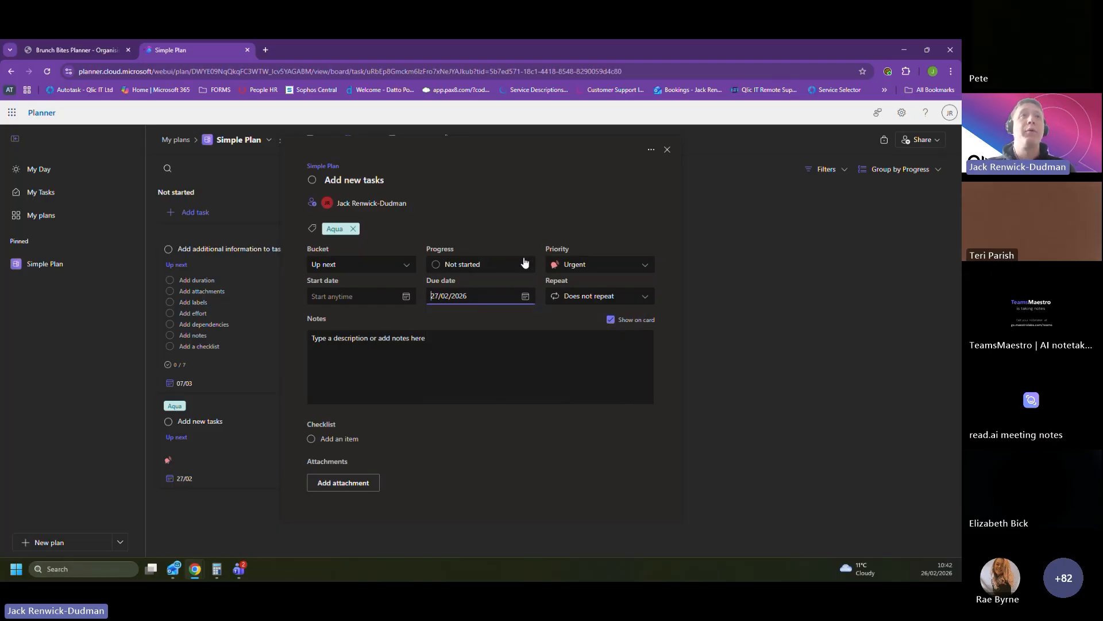
click(370, 293)
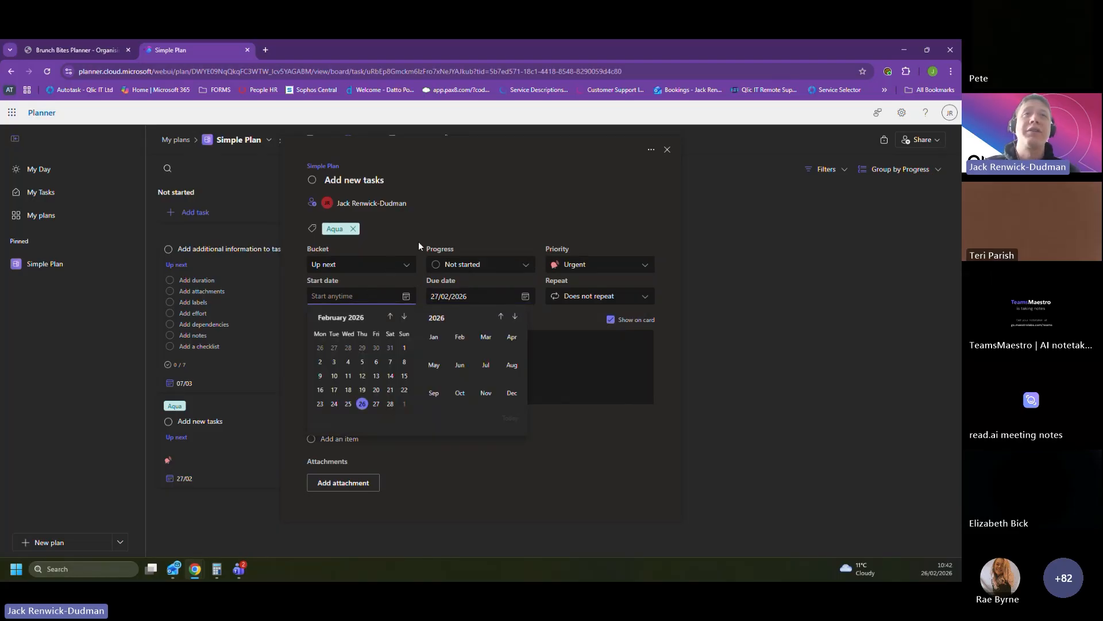
click(507, 194)
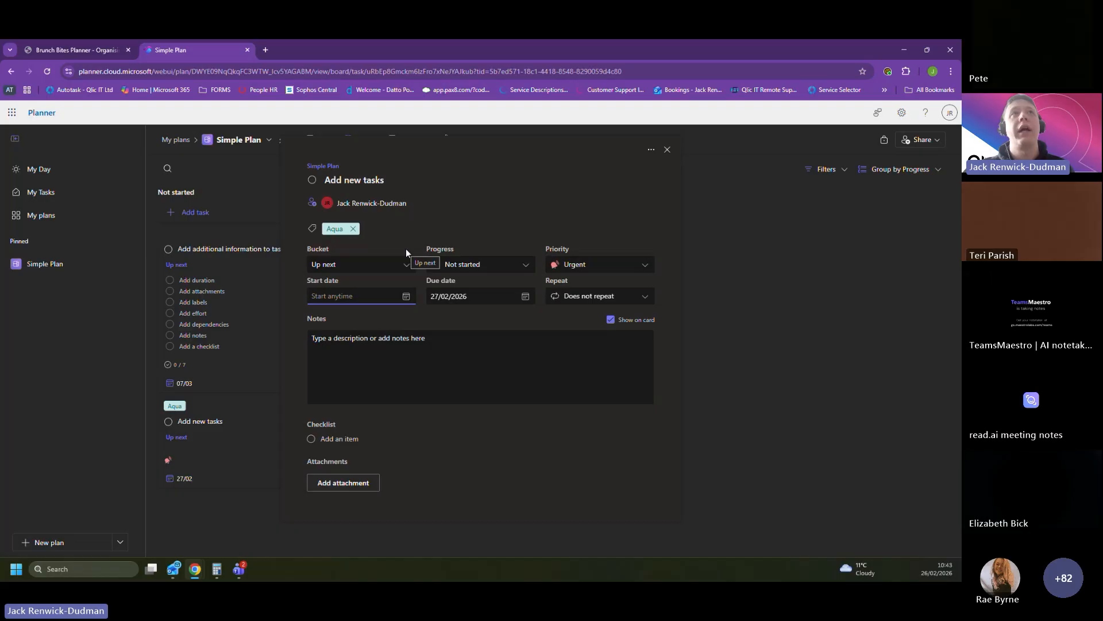
click(666, 150)
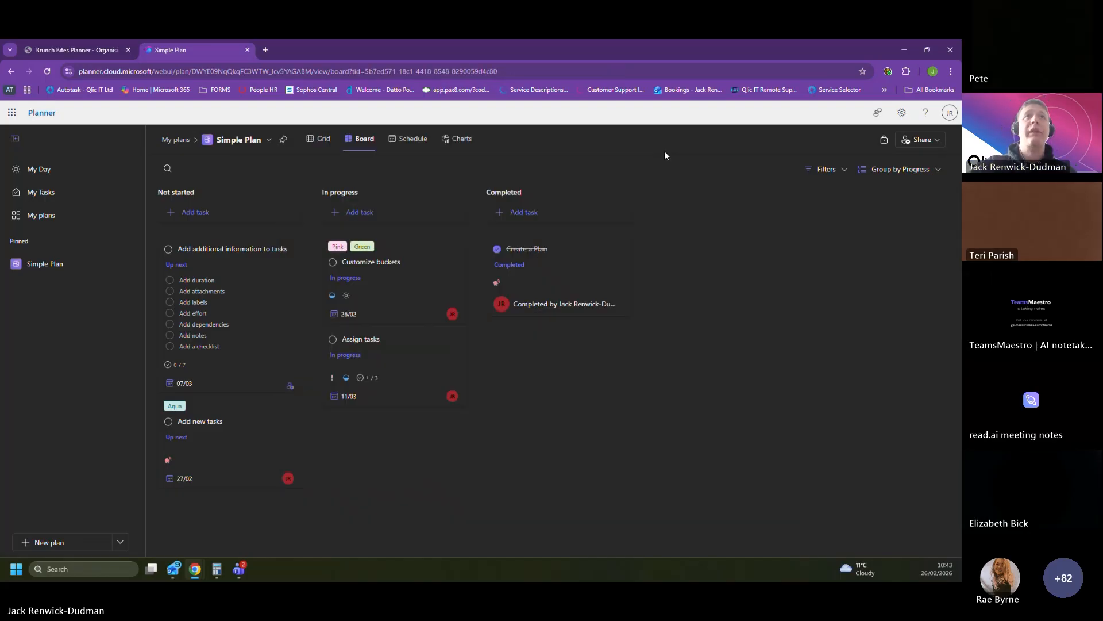
Step: Group the board by Due date and view the due date calendar of the Add additional information to tasks card
click(907, 172)
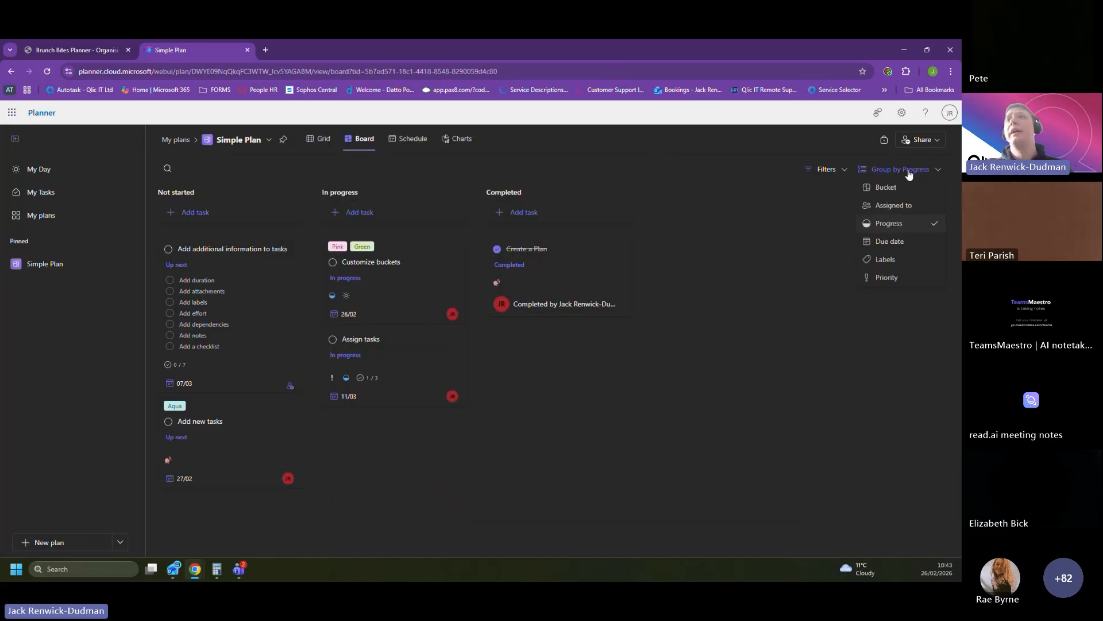
click(902, 240)
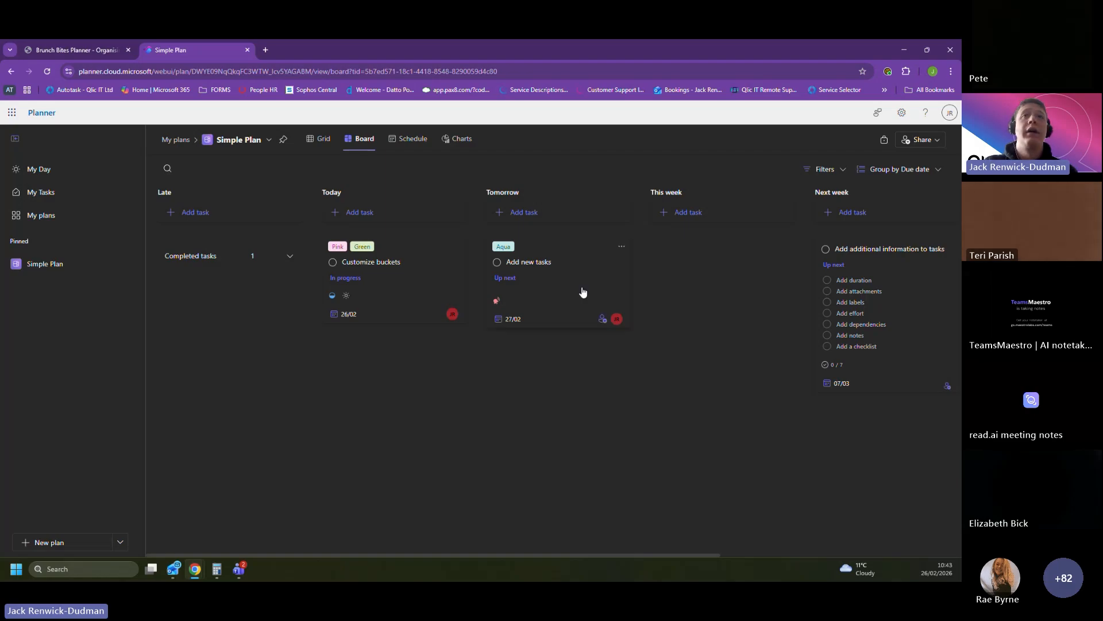
click(844, 385)
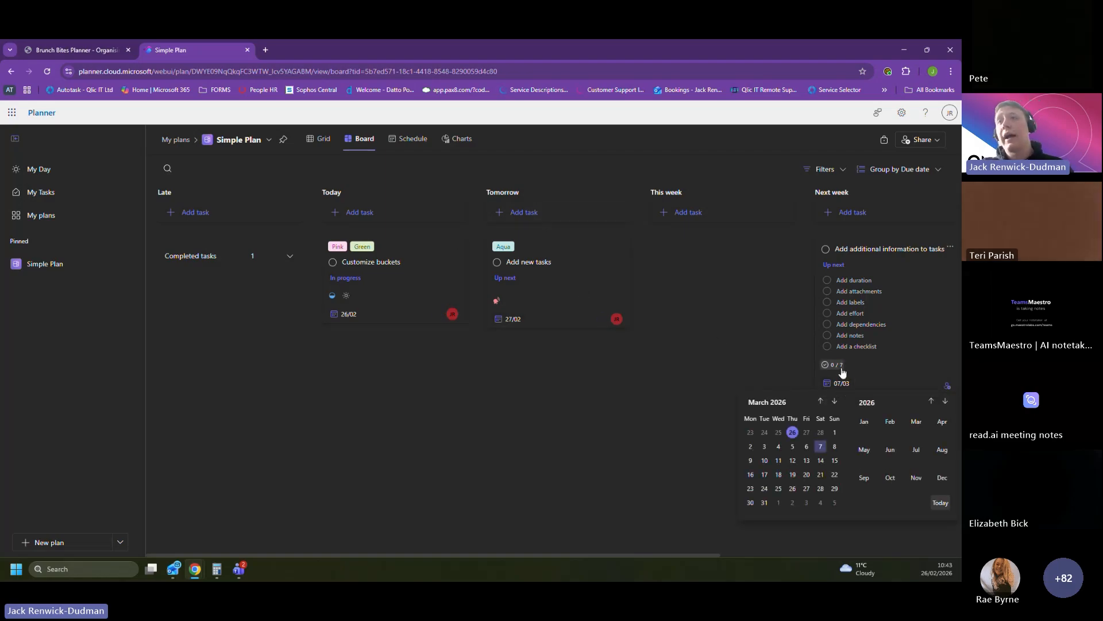
click(773, 371)
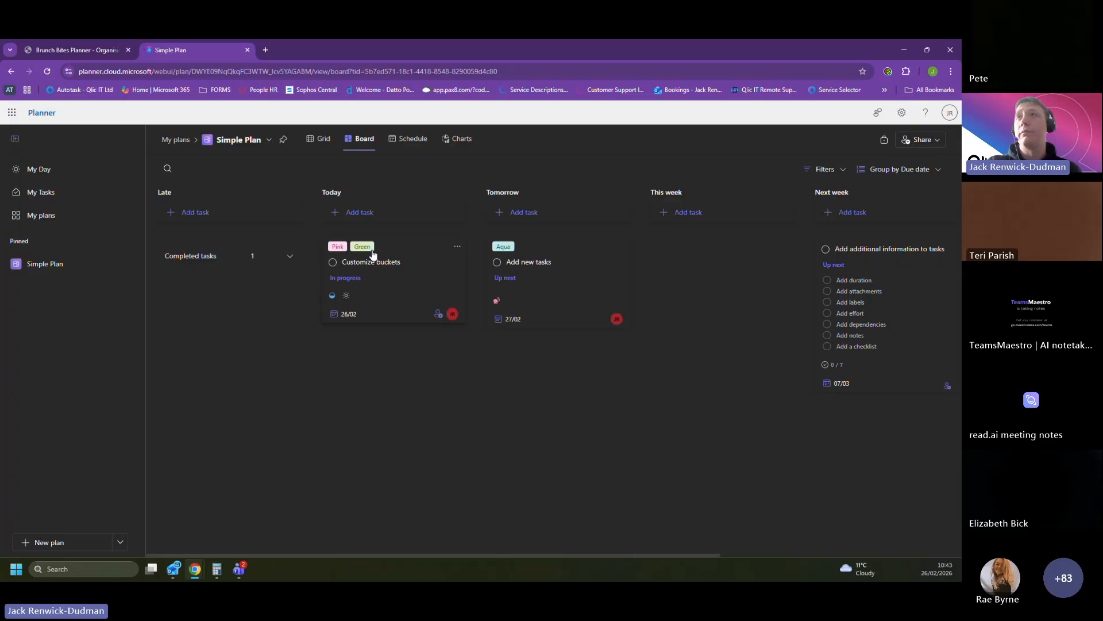
Step: Group the board by Labels and remove the Pink and Green labels from the Customize buckets card
click(898, 169)
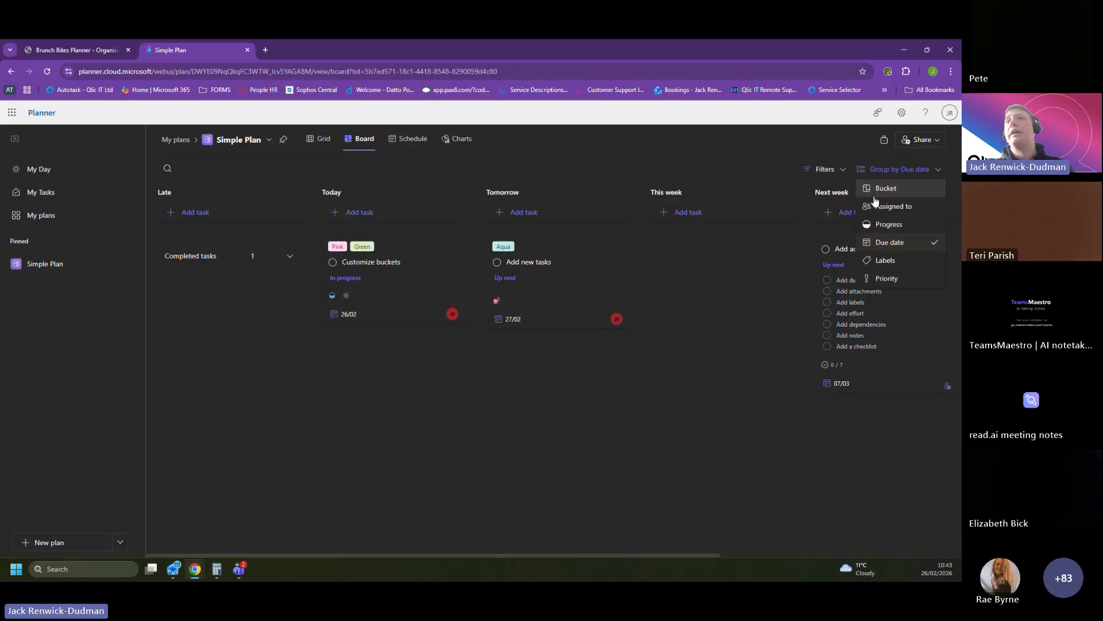
click(886, 260)
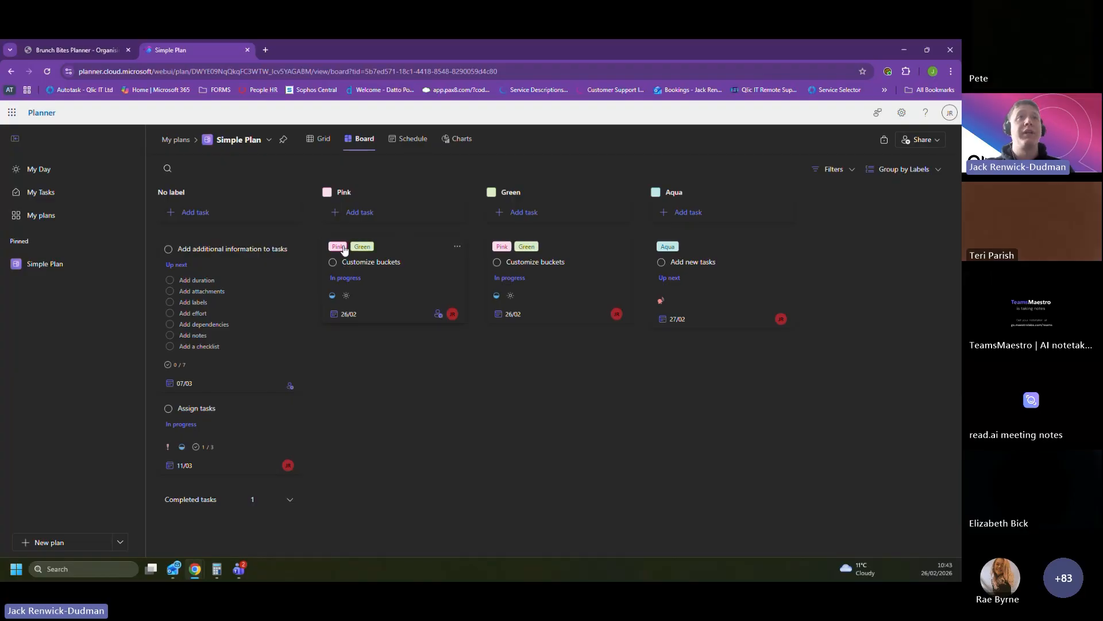
click(405, 282)
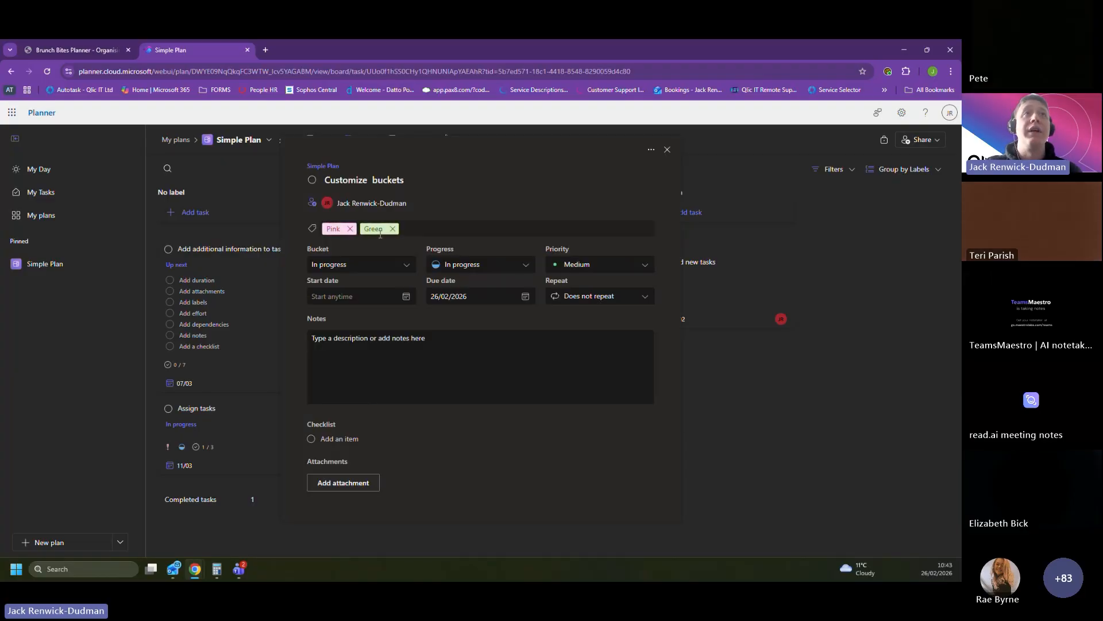
click(360, 229)
click(350, 228)
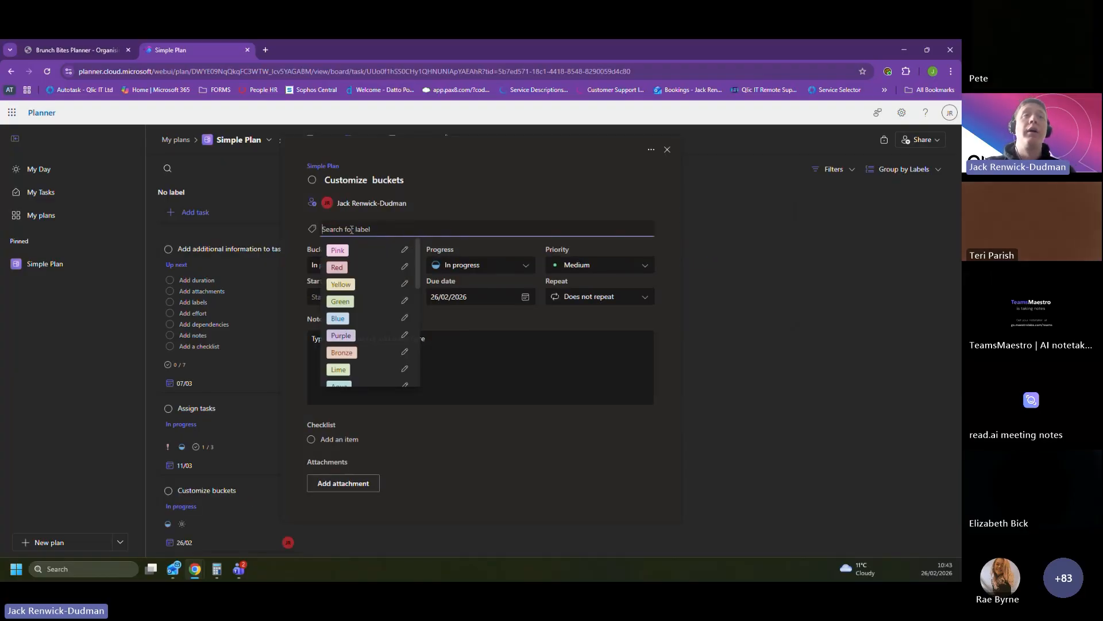
Step: Rename the Pink label to Optional from the label list of the Customize buckets card
scroll(387, 289, down, 5)
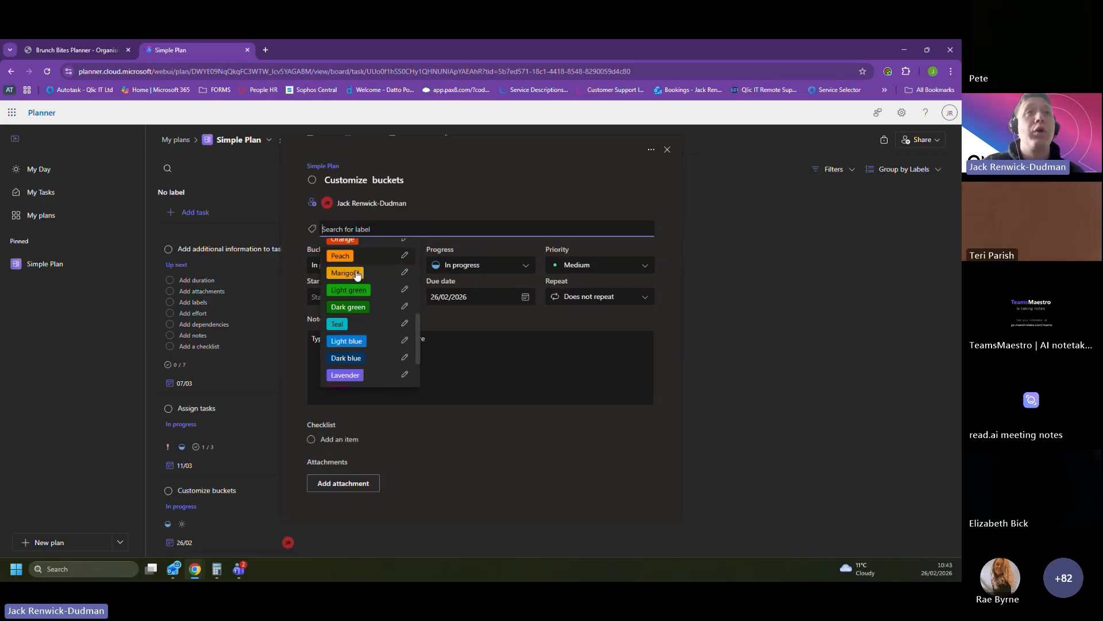
scroll(396, 352, up, 4)
scroll(390, 350, up, 2)
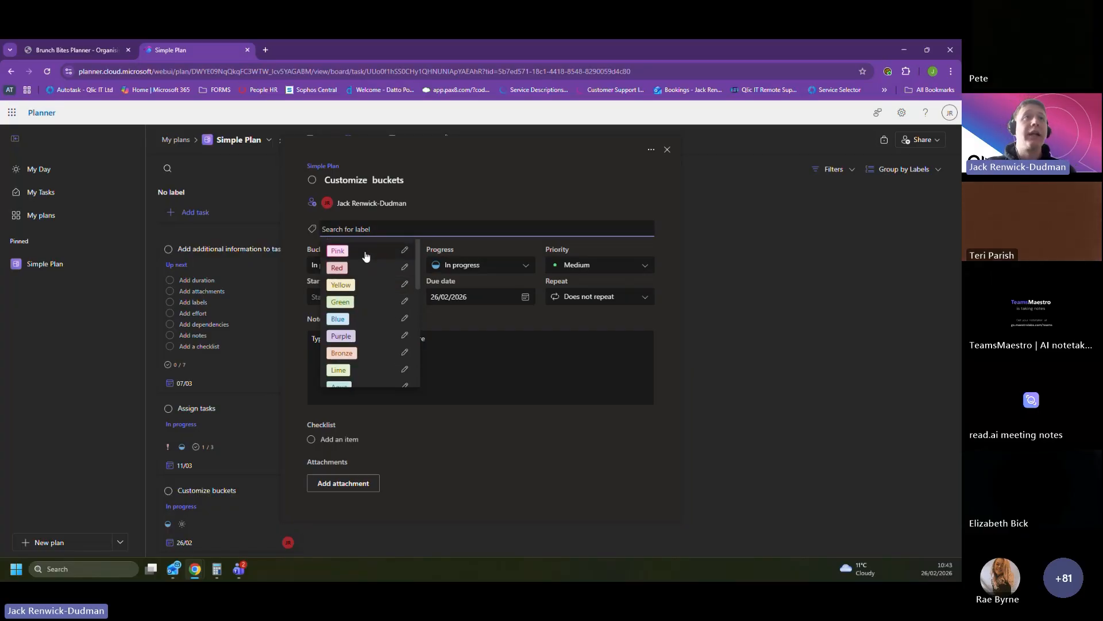
click(404, 252)
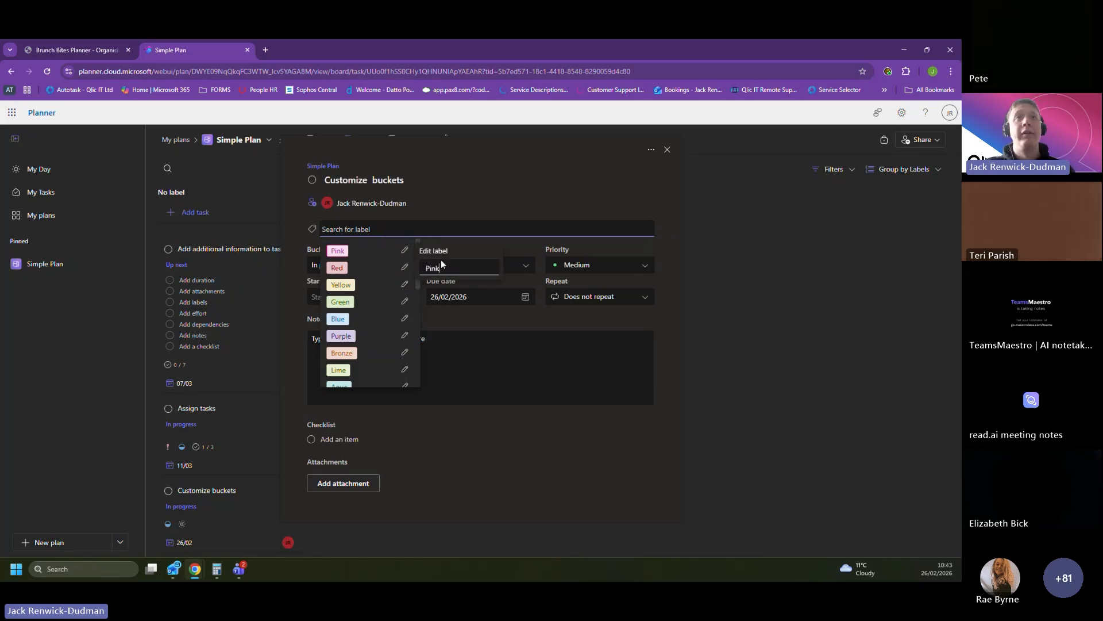
click(404, 267)
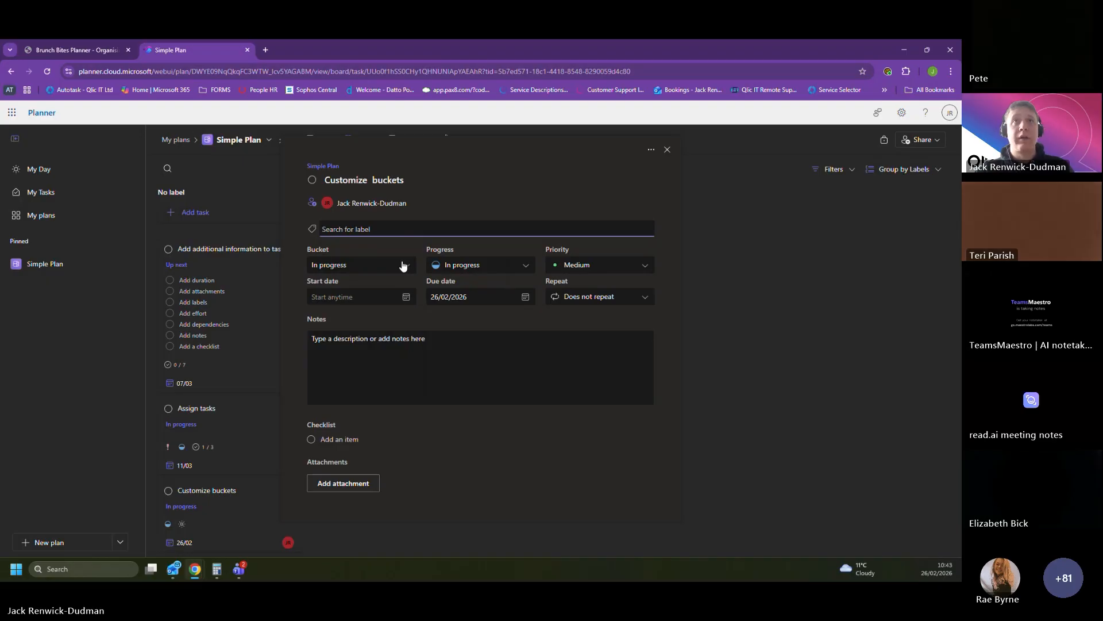
click(350, 227)
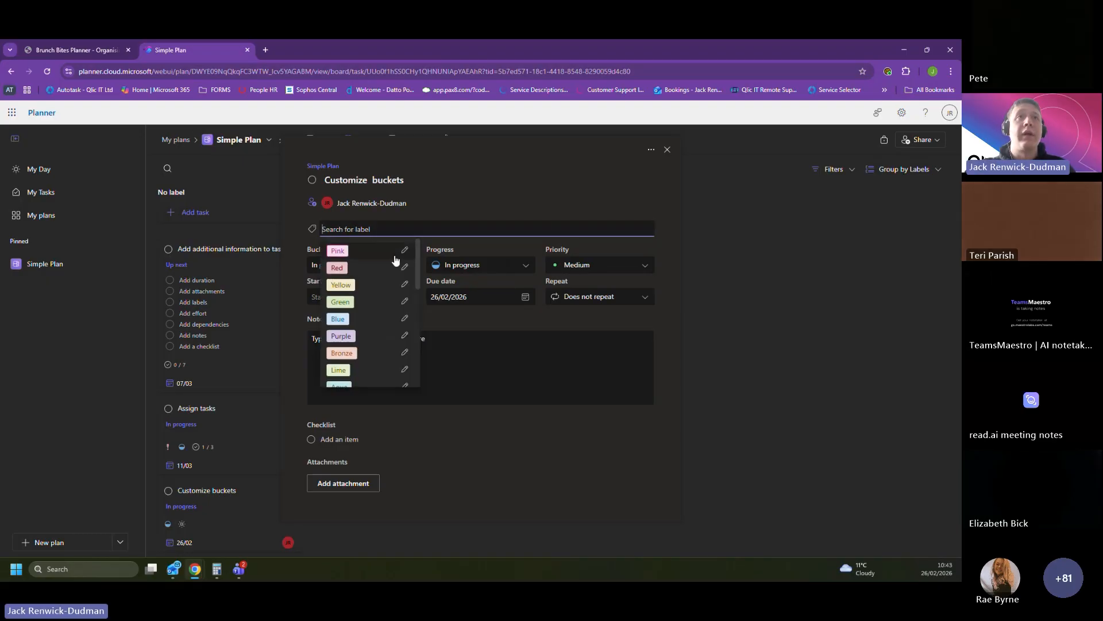
click(405, 250)
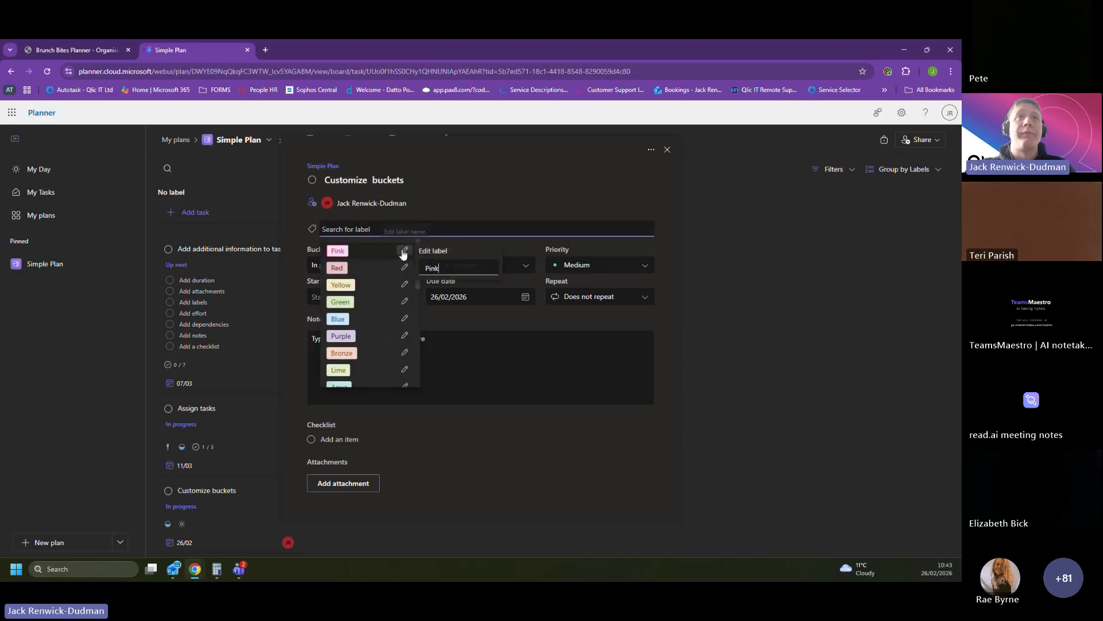
click(450, 267)
key(BackSpace)
key(BackSpace)
key(BackSpace)
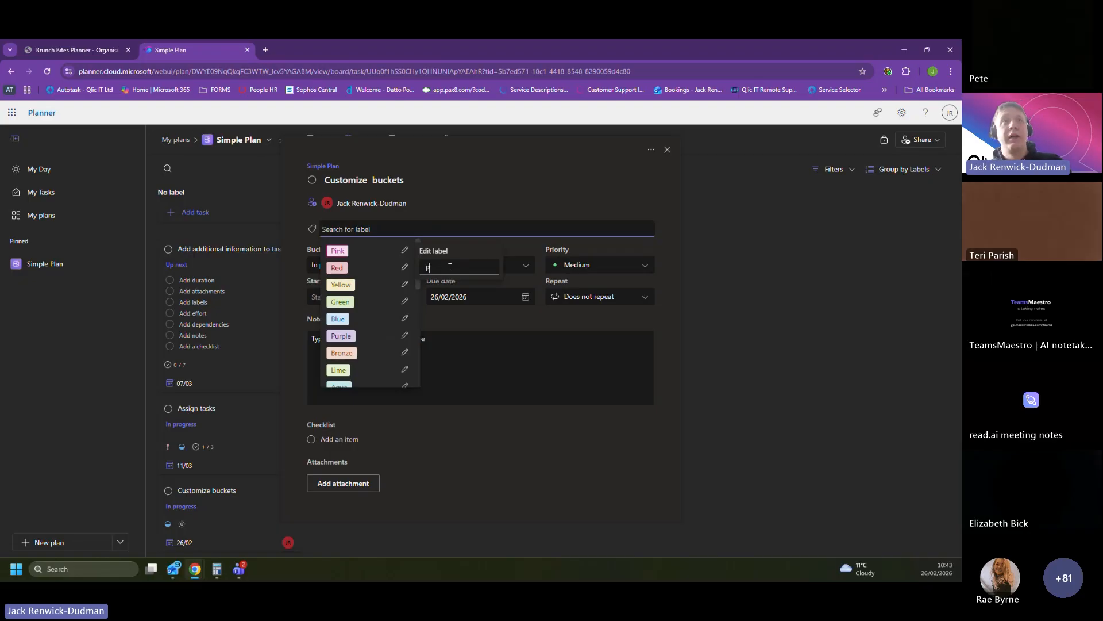
text(Op)
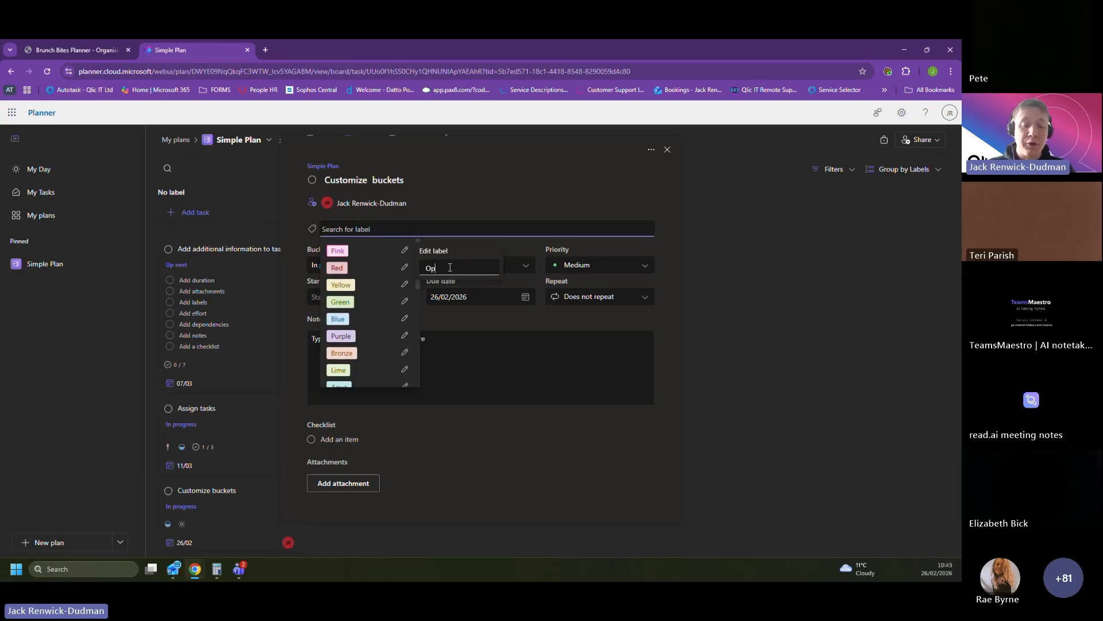
text(tional)
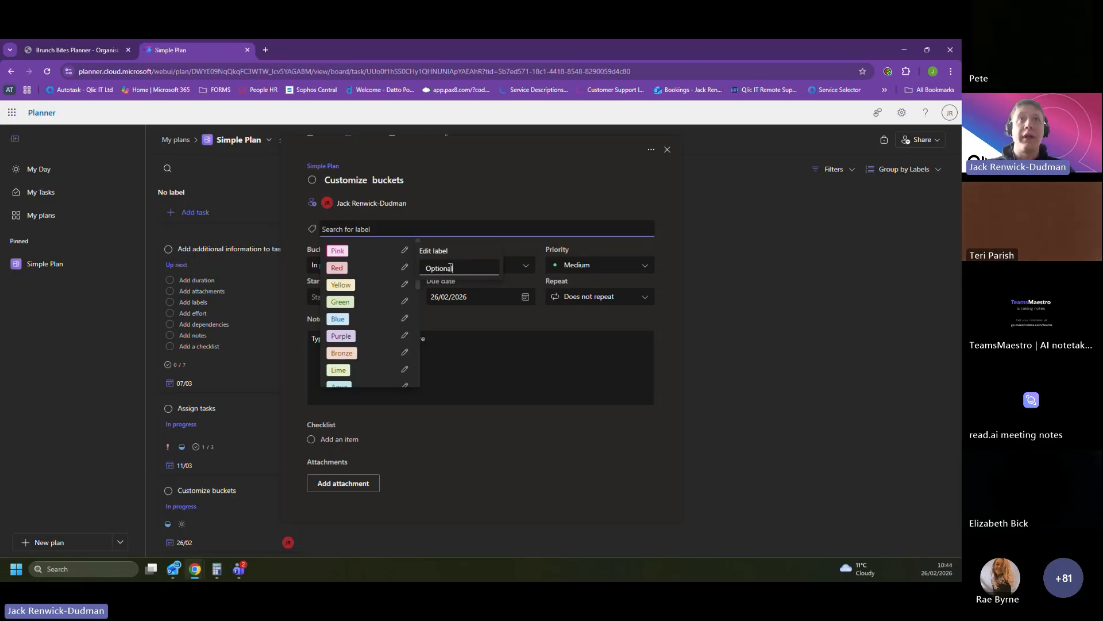
click(474, 199)
Step: Apply the Optional label to the Customize buckets card and close its details
click(413, 228)
click(368, 253)
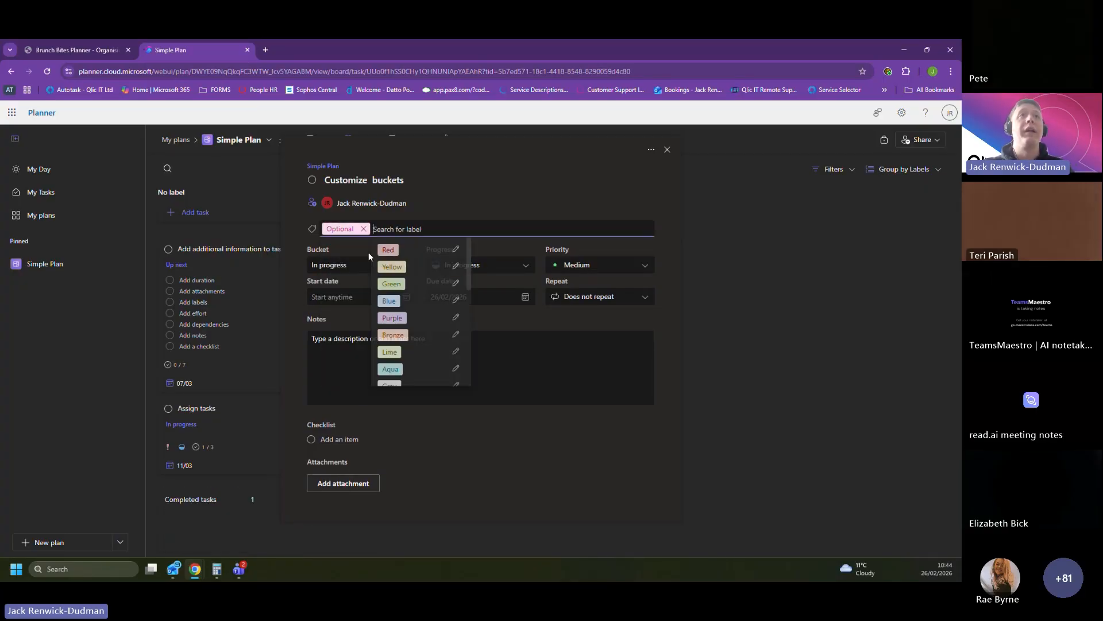
click(539, 448)
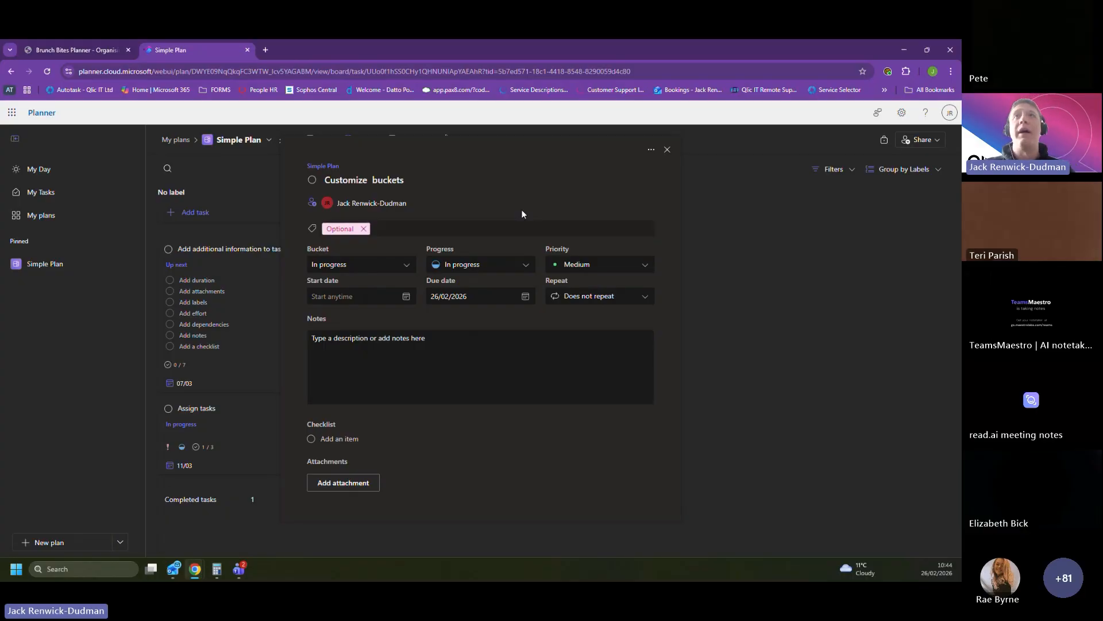
click(667, 150)
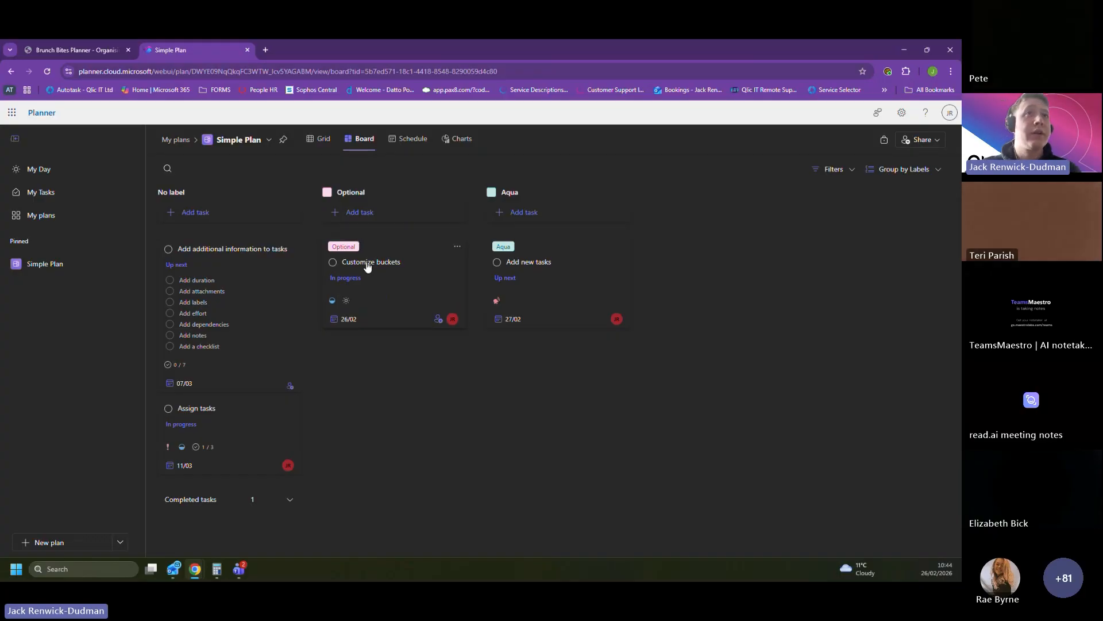
Step: View the board grouped by Priority and switch the grouping back to Bucket
click(904, 169)
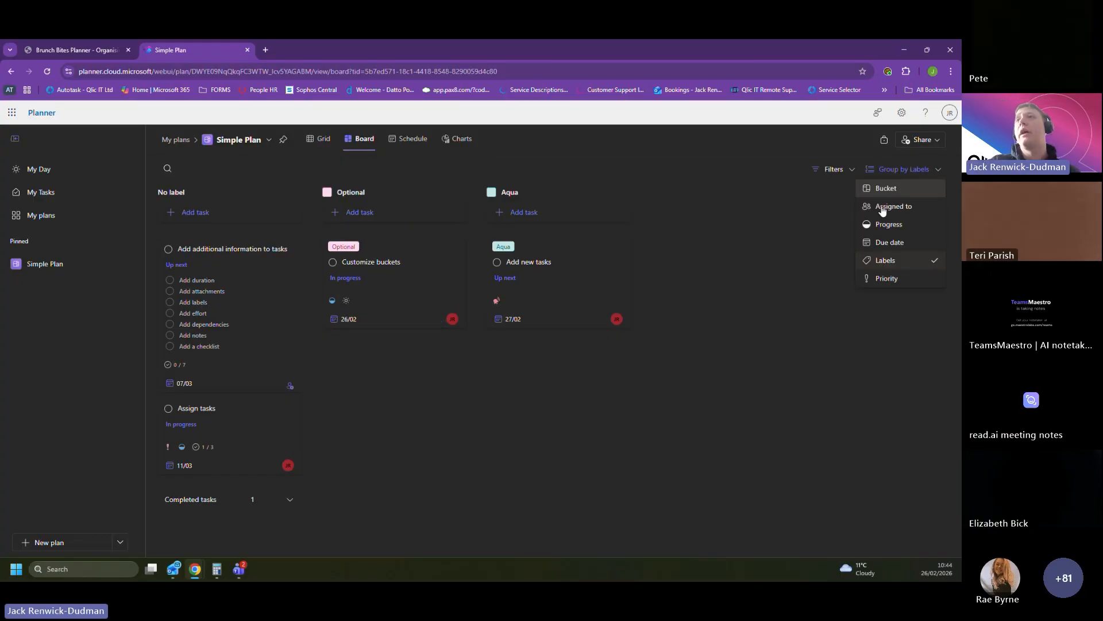
click(888, 279)
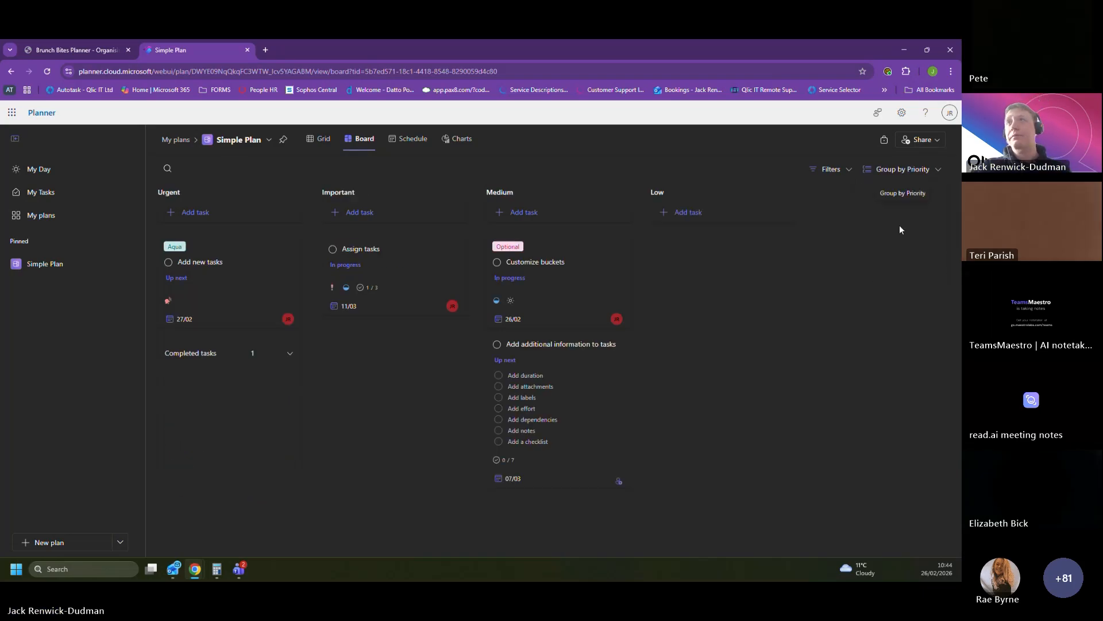
click(908, 170)
click(878, 189)
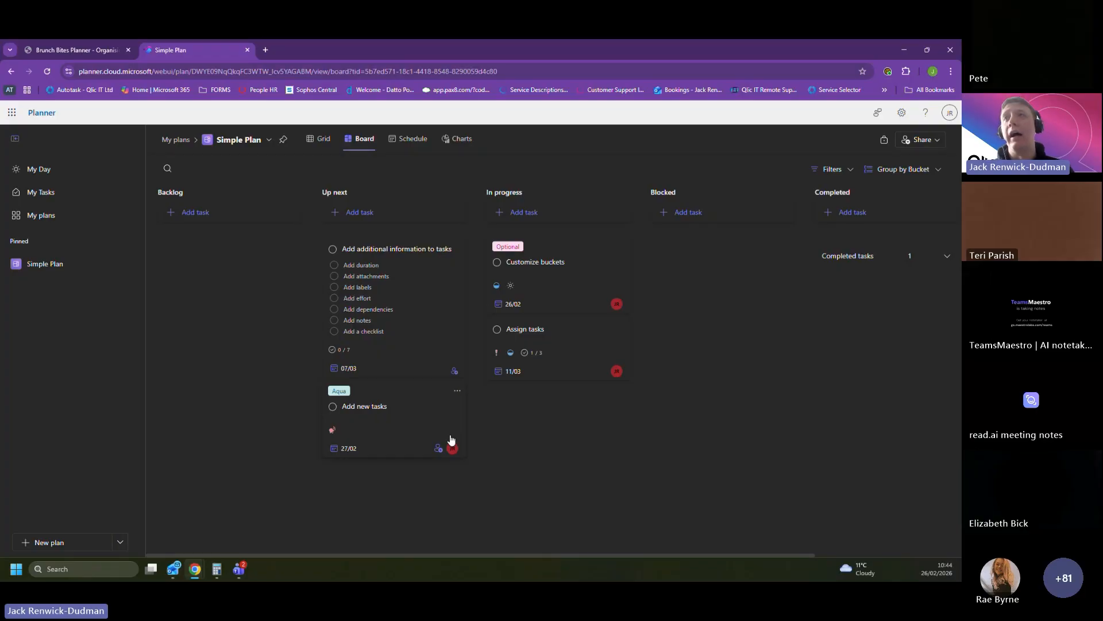
Step: Check off Creating Tasks and Assign the tasks in the Assign tasks card's checklist, and mark the card complete
click(562, 348)
scroll(448, 347, down, 1)
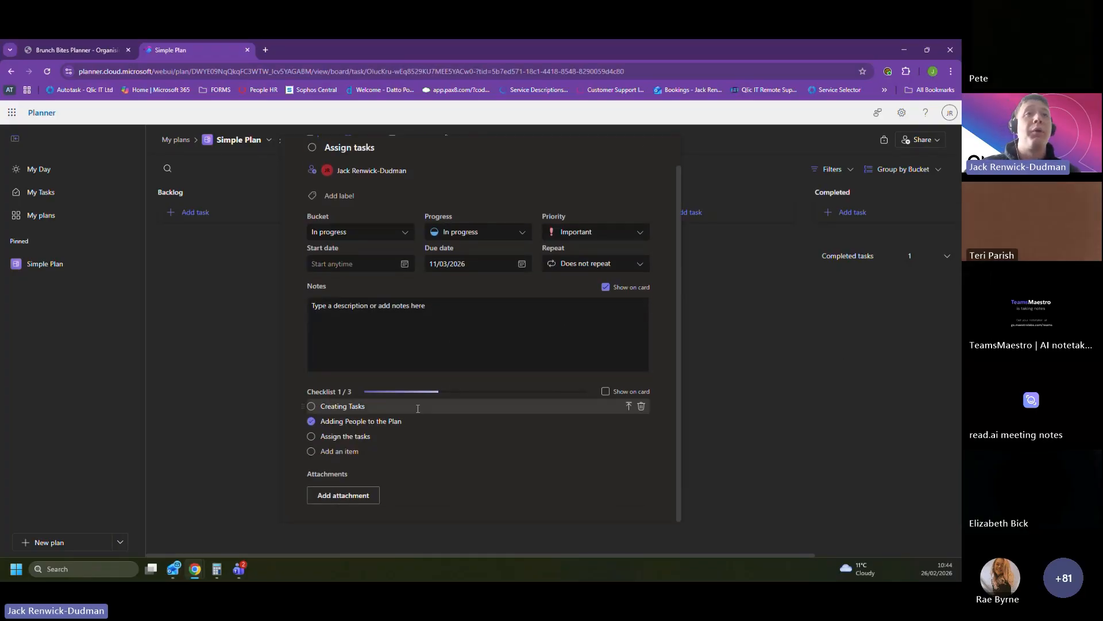
click(311, 406)
click(311, 436)
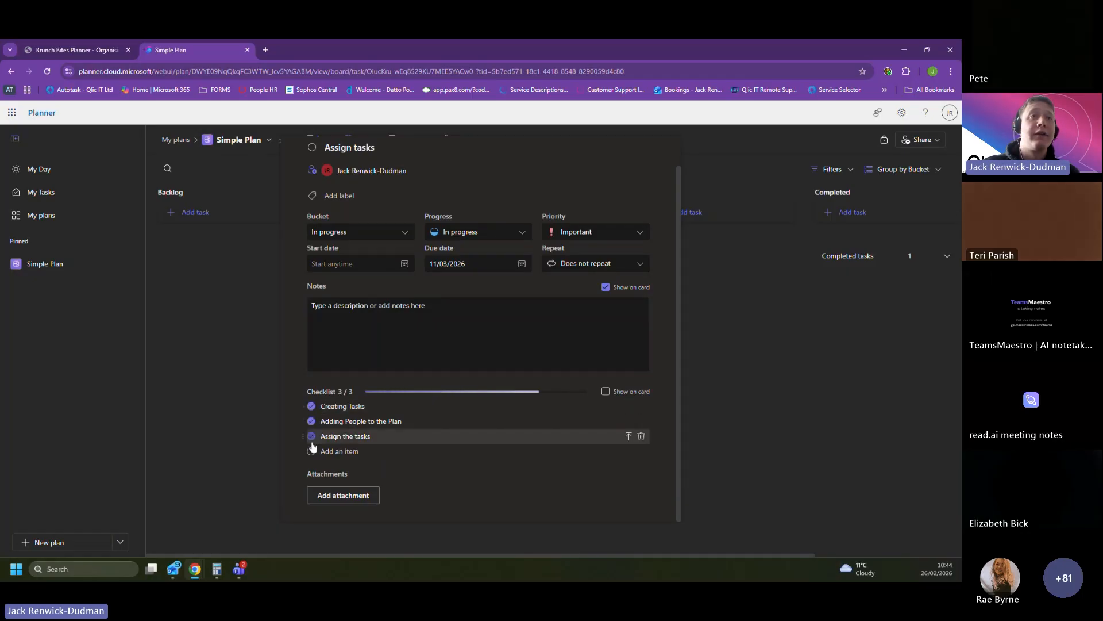
scroll(373, 231, up, 1)
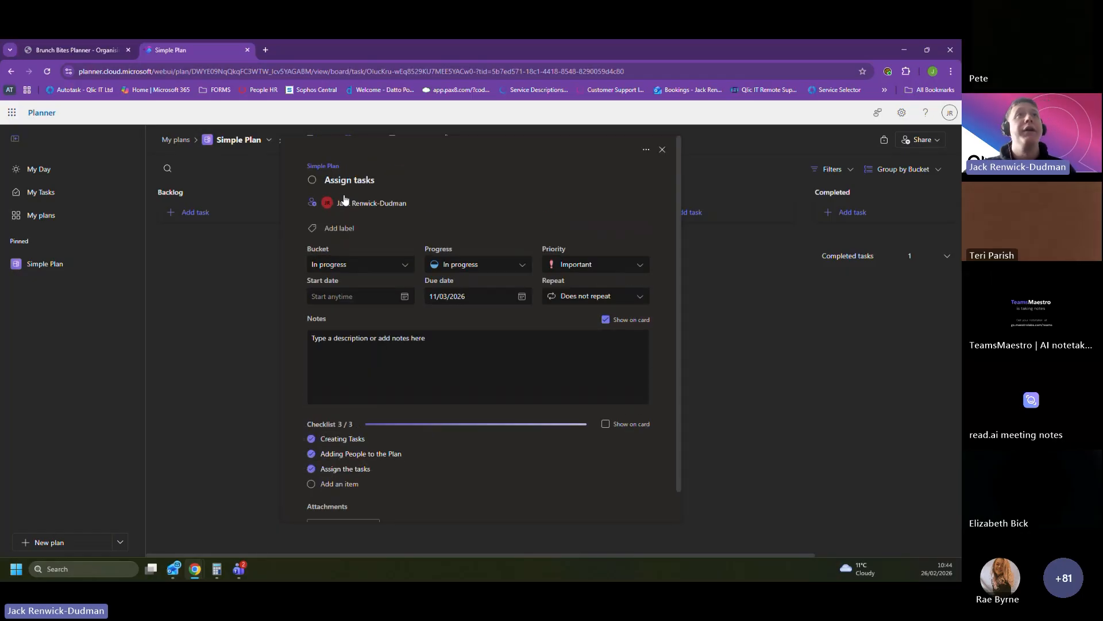
click(312, 181)
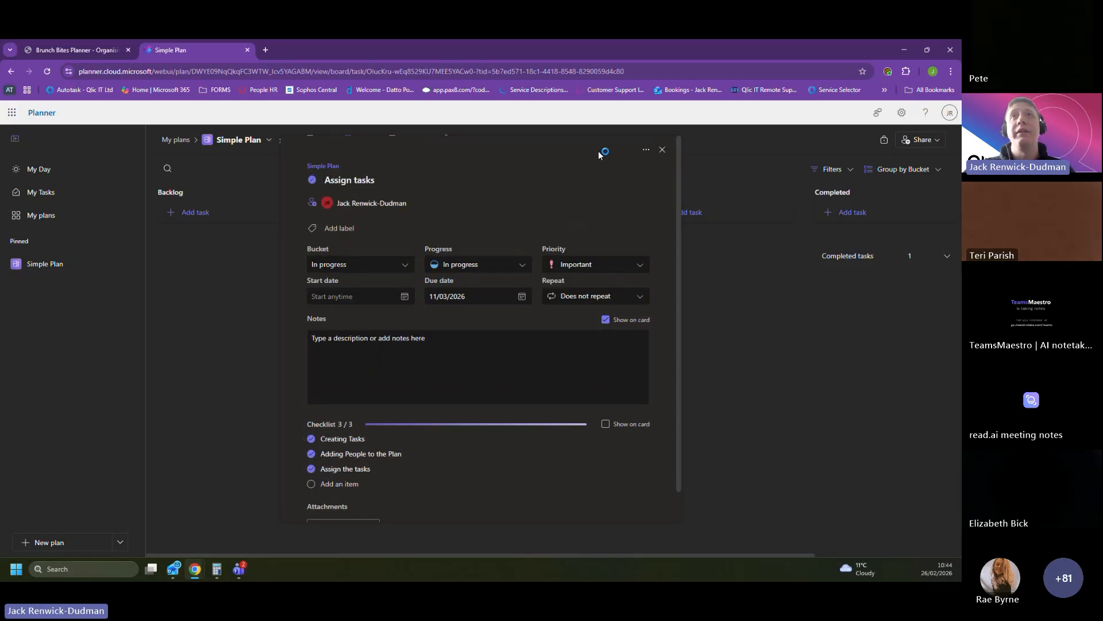
click(663, 150)
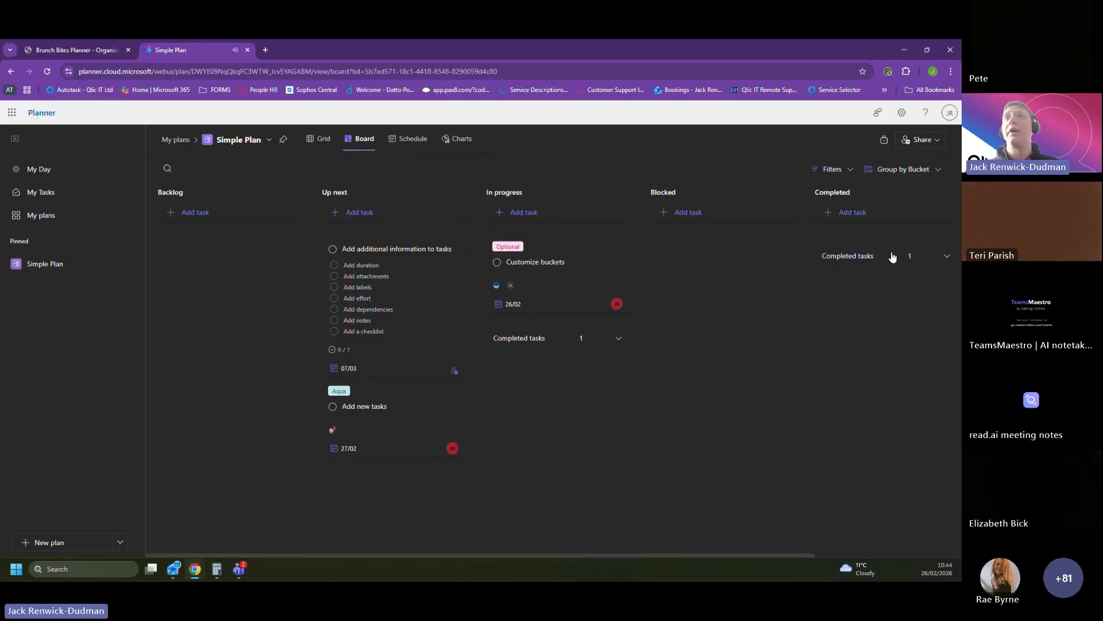
Step: Expand the completed tasks in the Completed bucket and mark the Create a Plan card as not complete
click(948, 258)
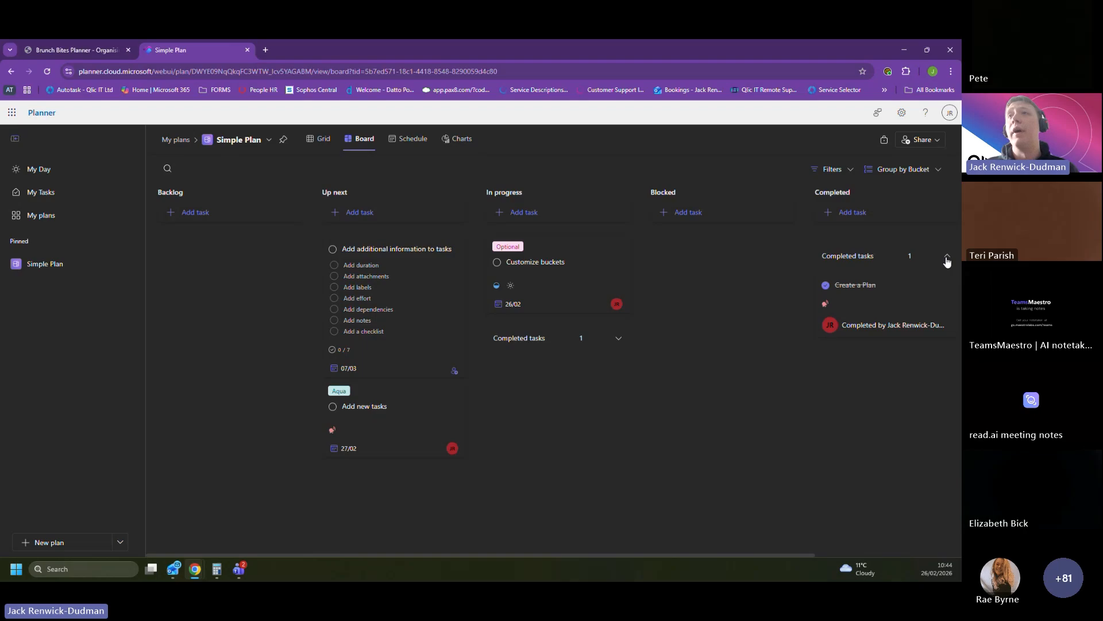
click(827, 285)
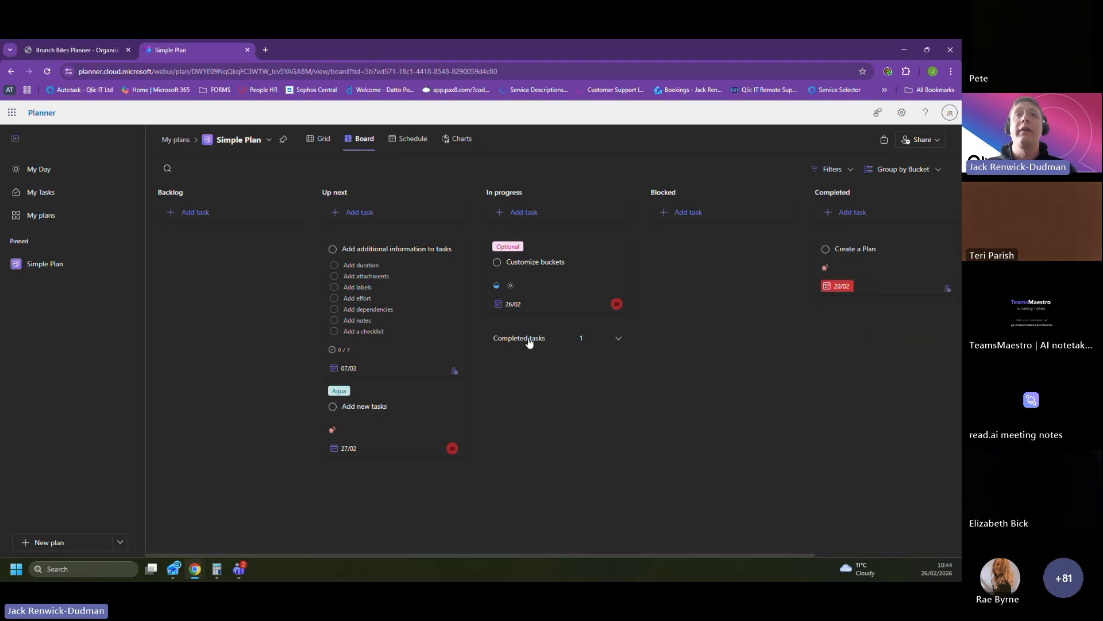
Step: Reopen the completed Assign tasks card in the In progress bucket and move it to the Completed bucket
click(618, 338)
click(497, 365)
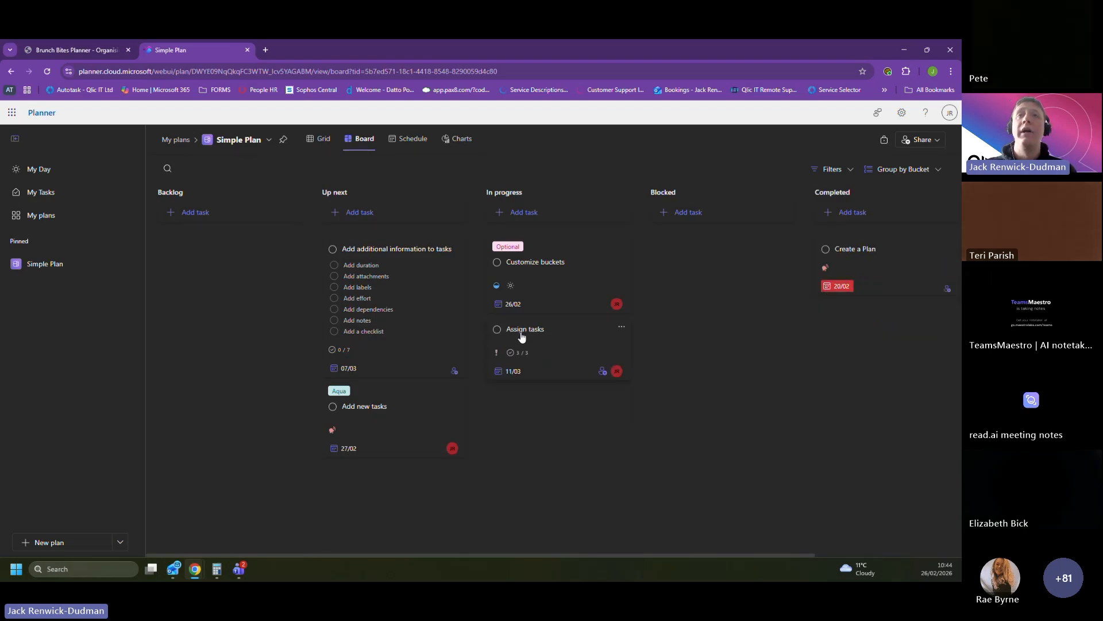
drag(522, 337, 856, 239)
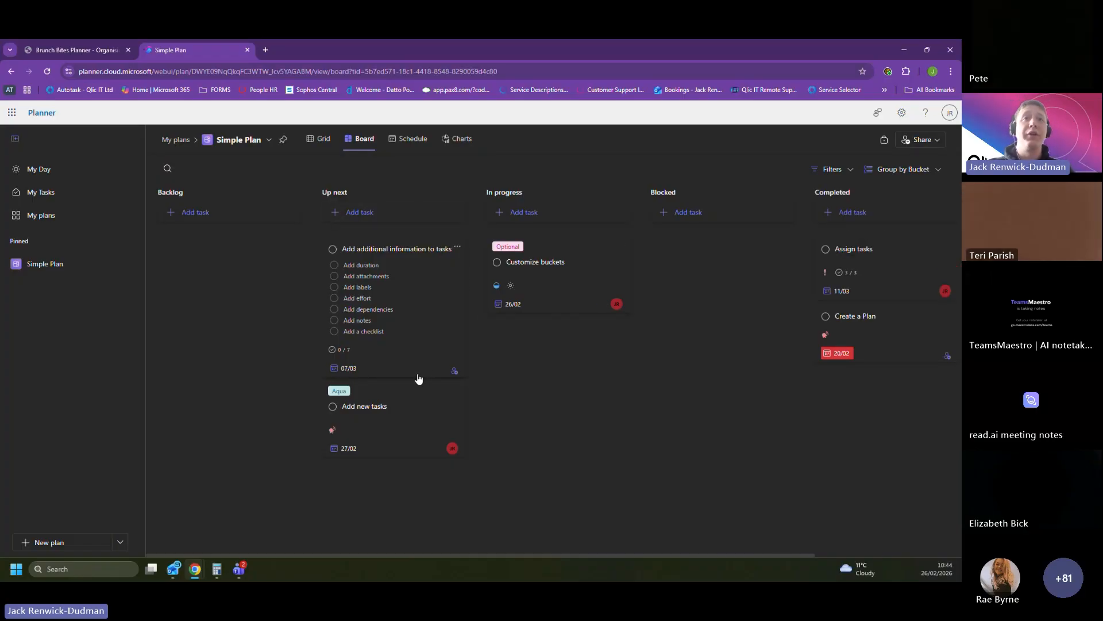
Step: Set the Add additional information to tasks card's progress to In progress and close its details
click(454, 371)
click(474, 398)
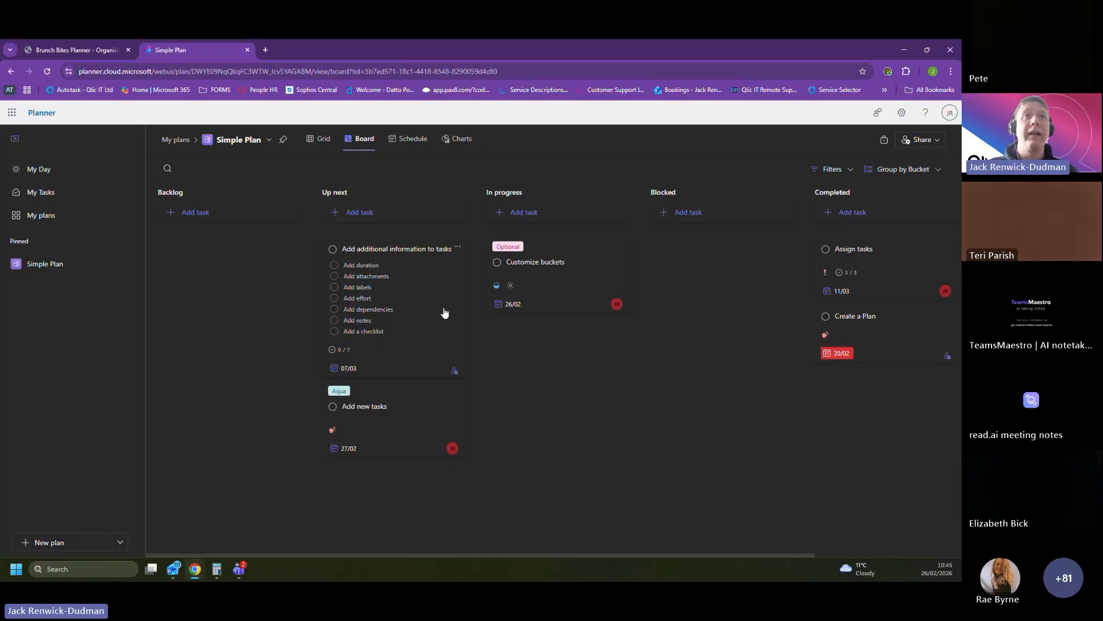
click(446, 312)
click(466, 262)
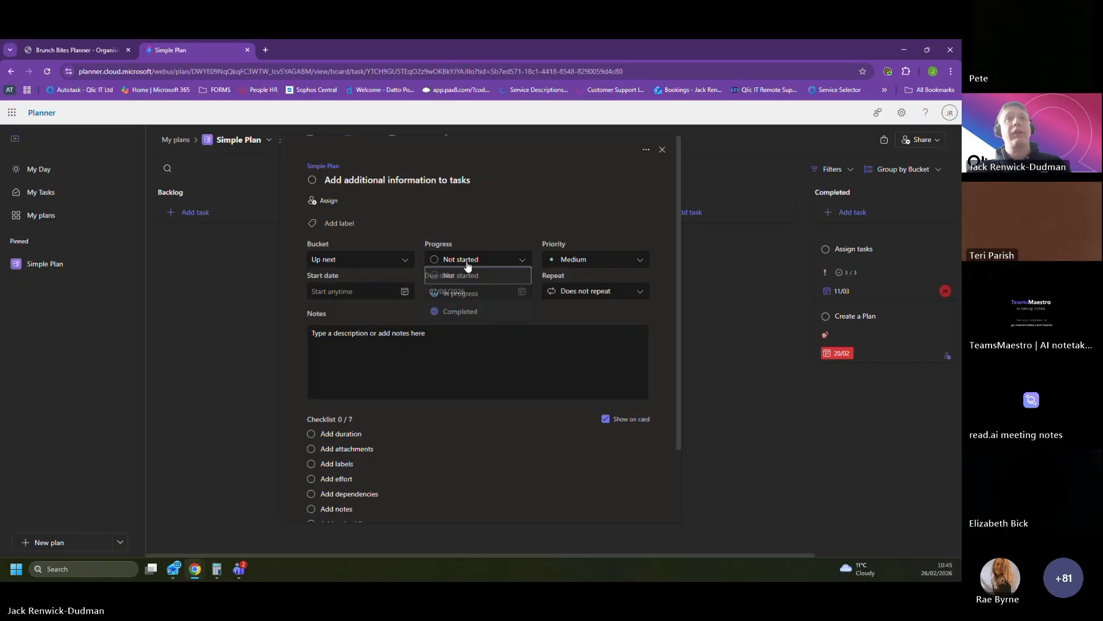
click(454, 296)
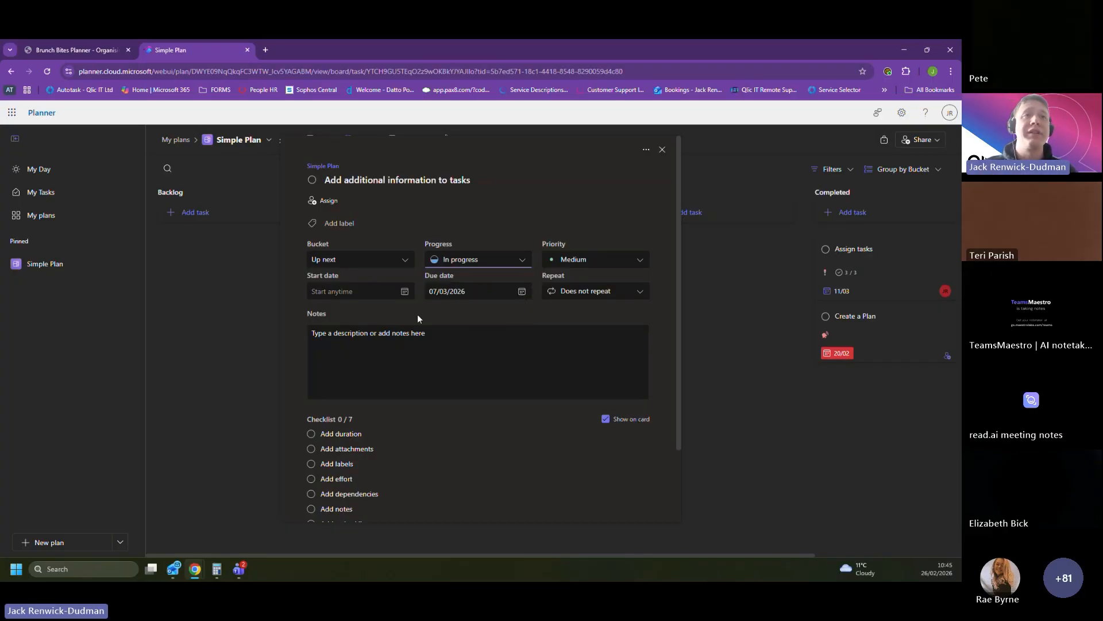
scroll(360, 392, down, 2)
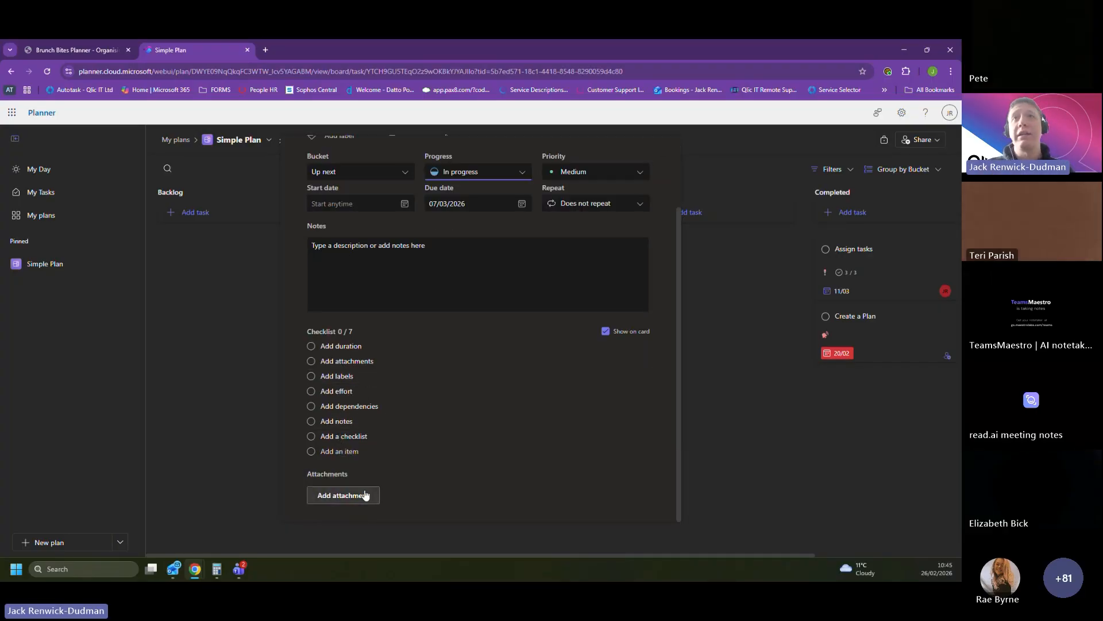
scroll(524, 368, up, 2)
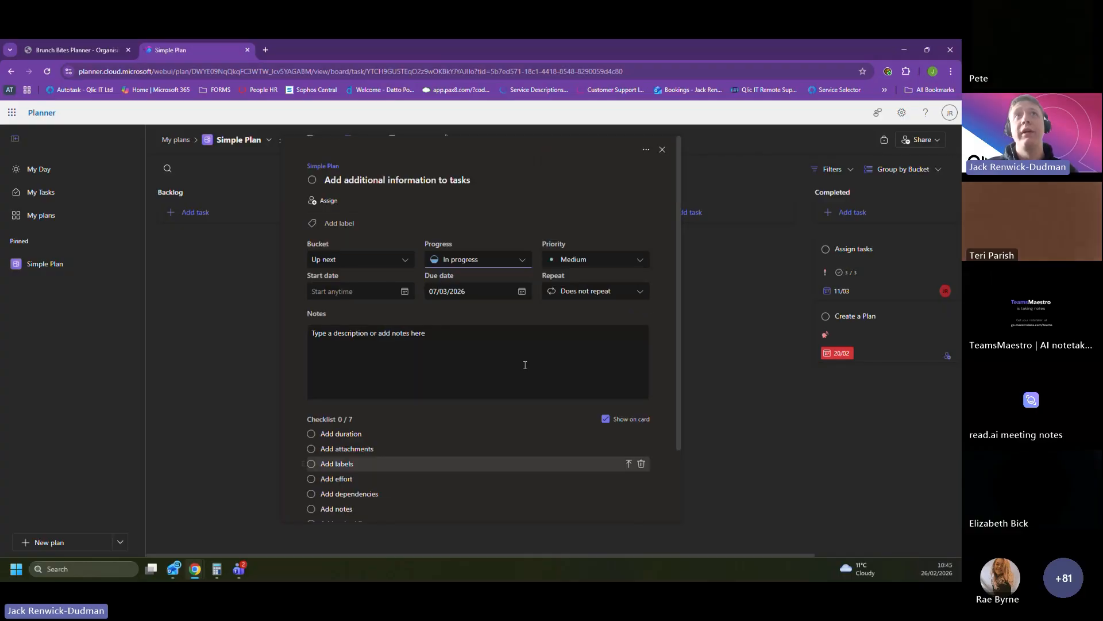
click(479, 214)
click(661, 150)
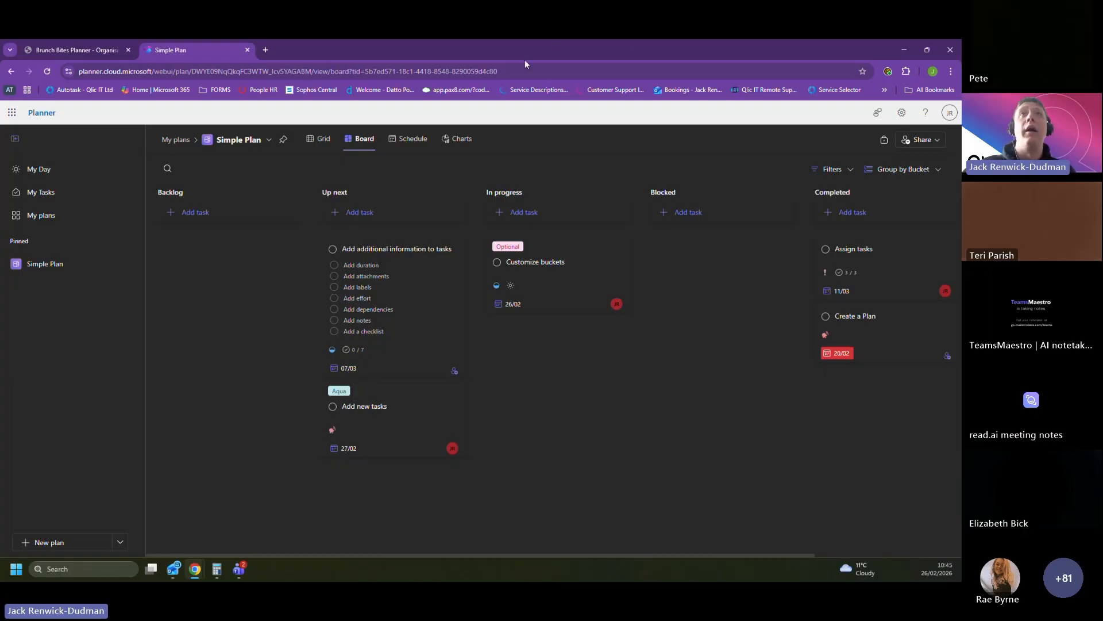
Step: Switch to the Brunch Bites Planner presentation in PowerPoint, start the slide show and advance to the Tools Similar to Planner slide
click(92, 50)
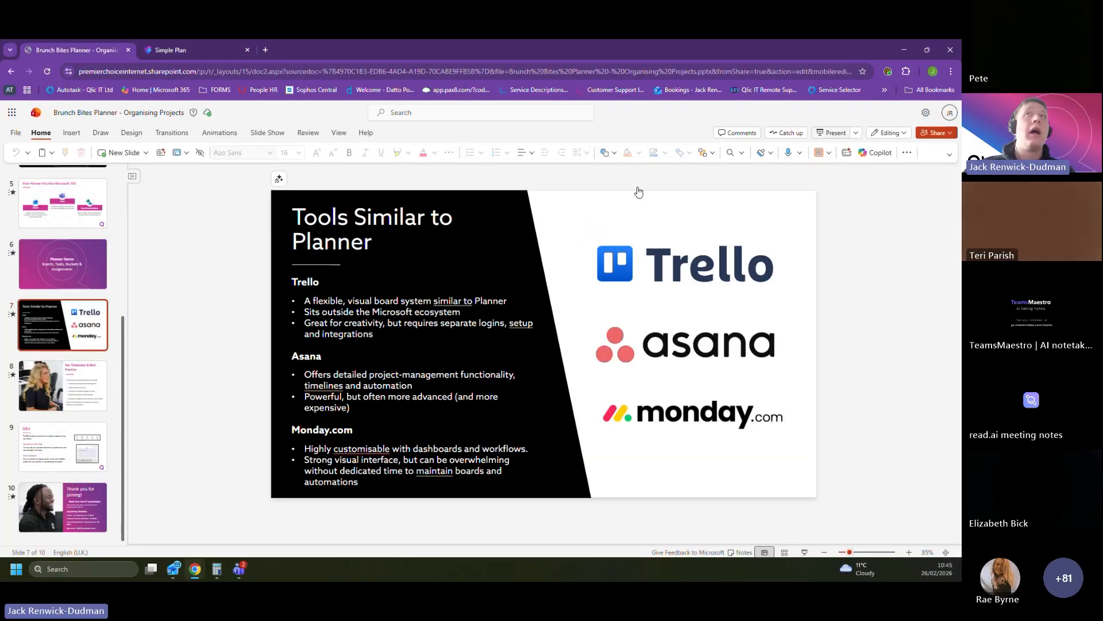
click(833, 133)
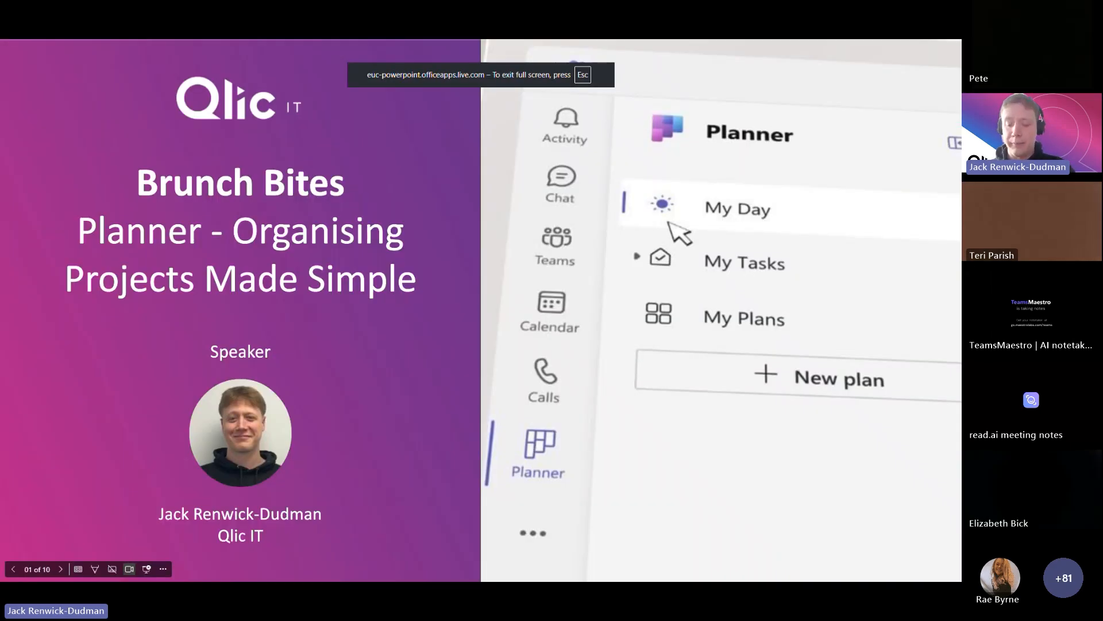
key(Right)
key(Right)
key(Right)
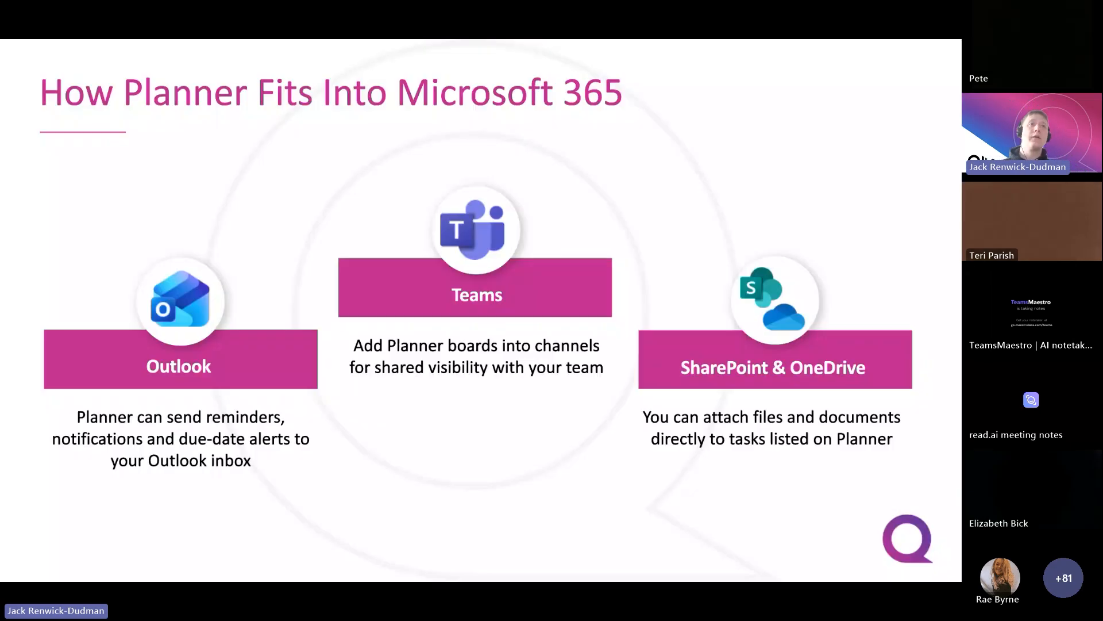
key(Right)
key(Right)
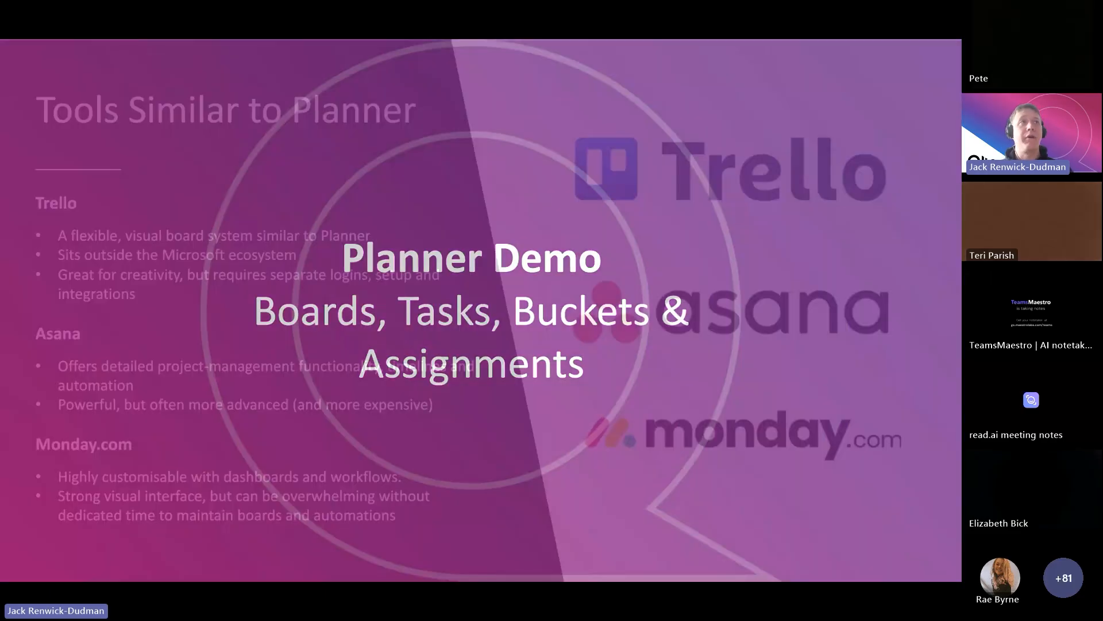